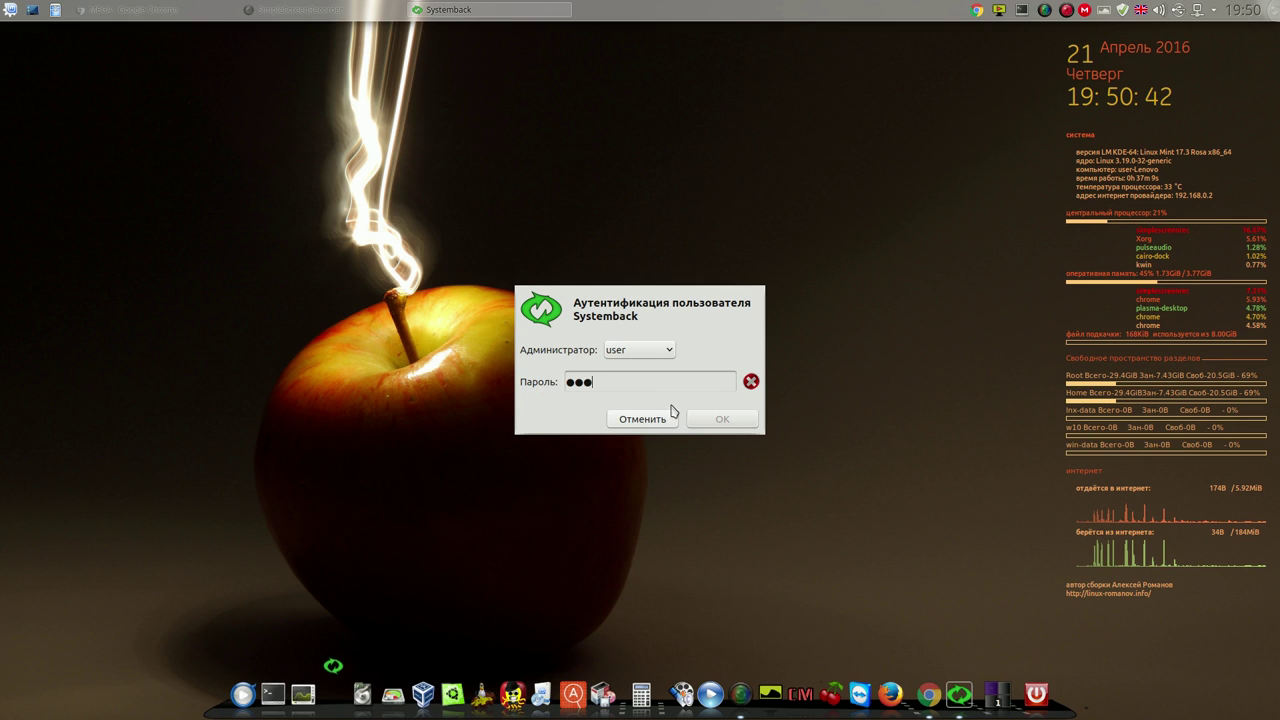
Authenticate as administrator, view the Создание системы Live page, then go back to the main menu
left_click(716, 419)
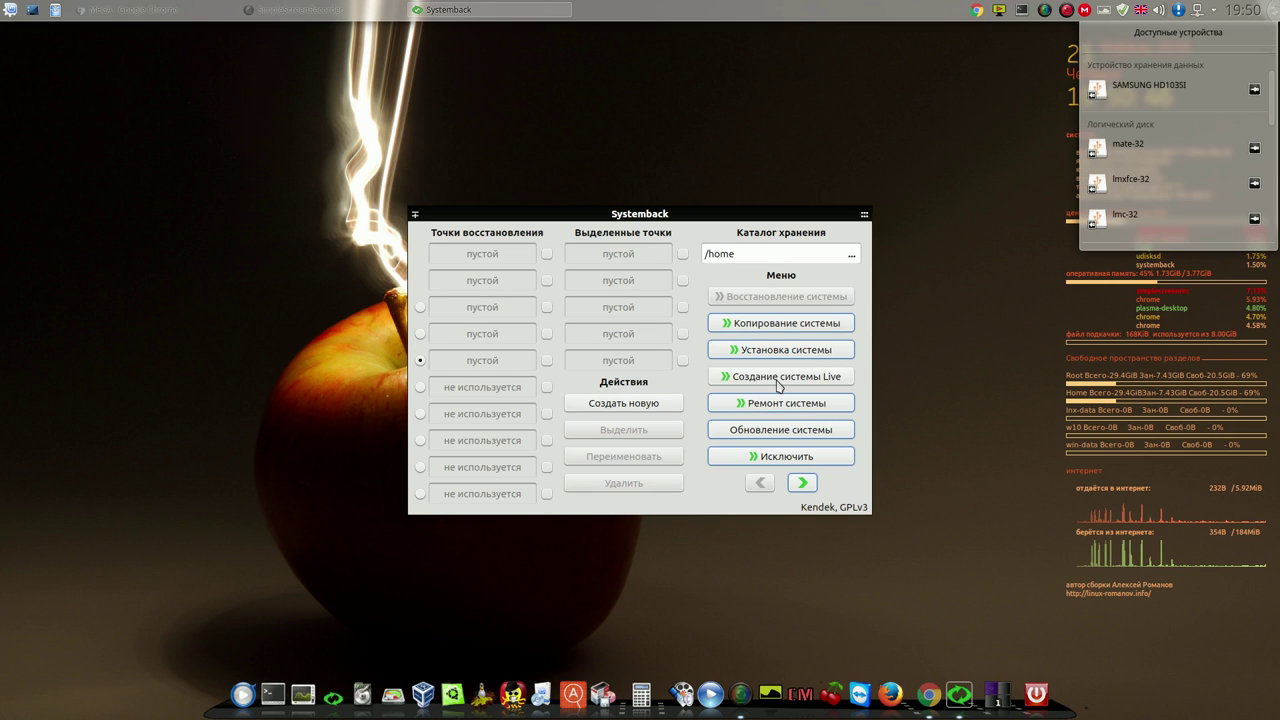
left_click(778, 377)
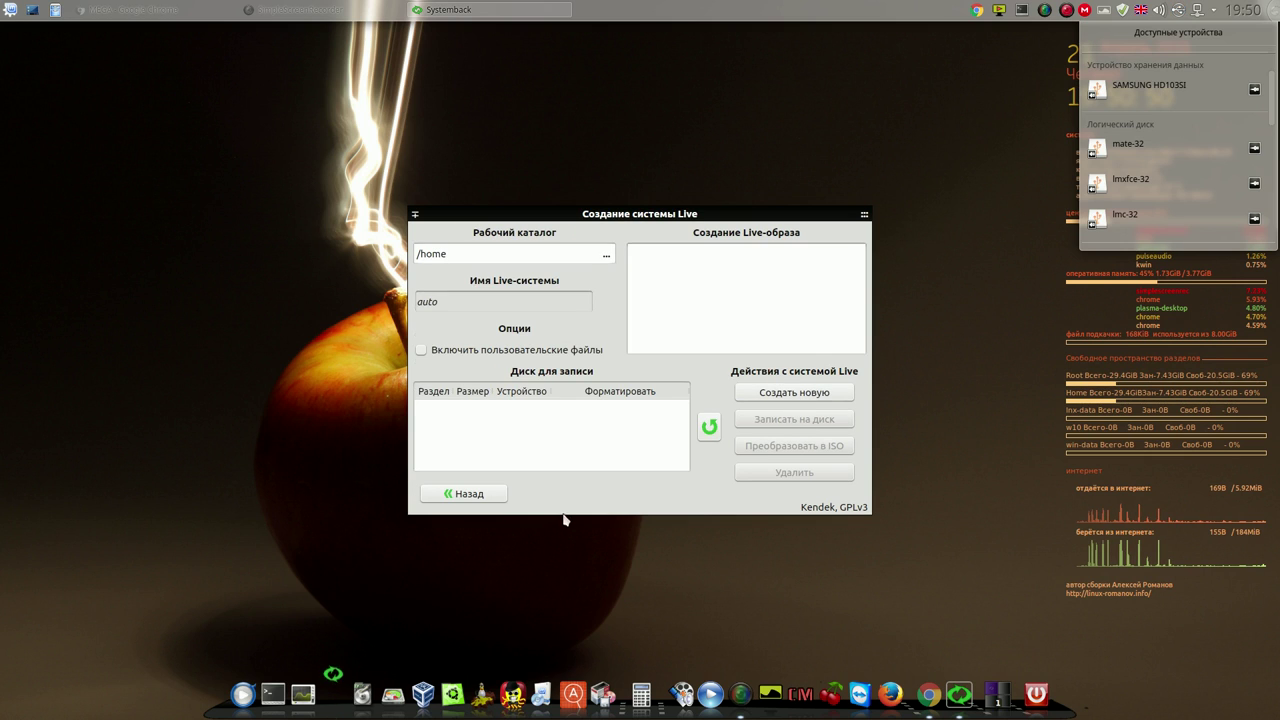
left_click(498, 494)
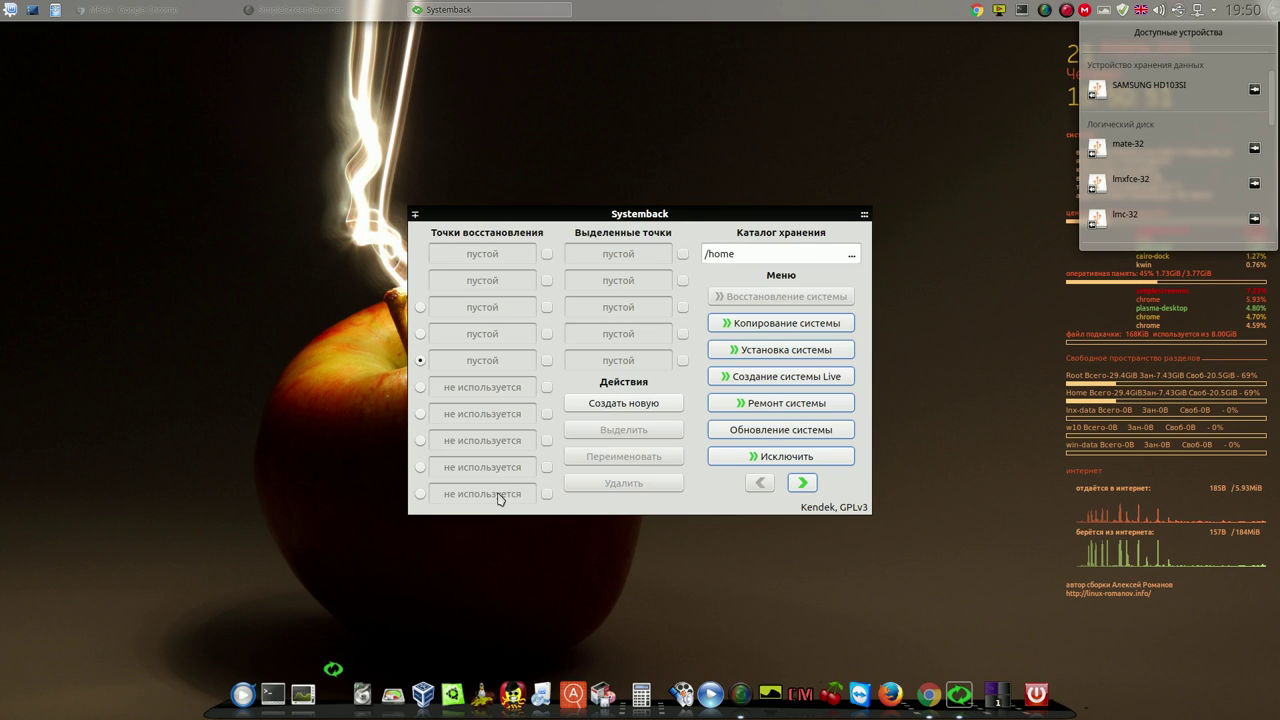
Browse to the Настройки page and back, then reopen the Создание системы Live page
left_click(803, 484)
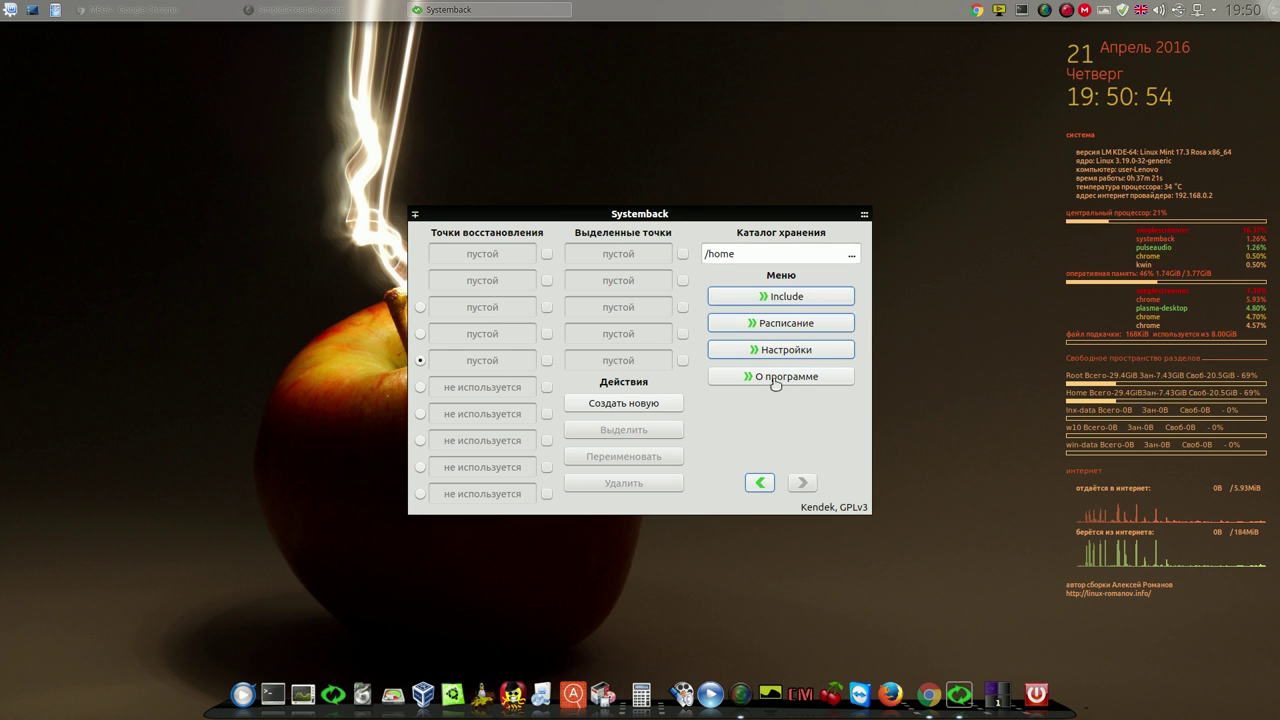
left_click(781, 350)
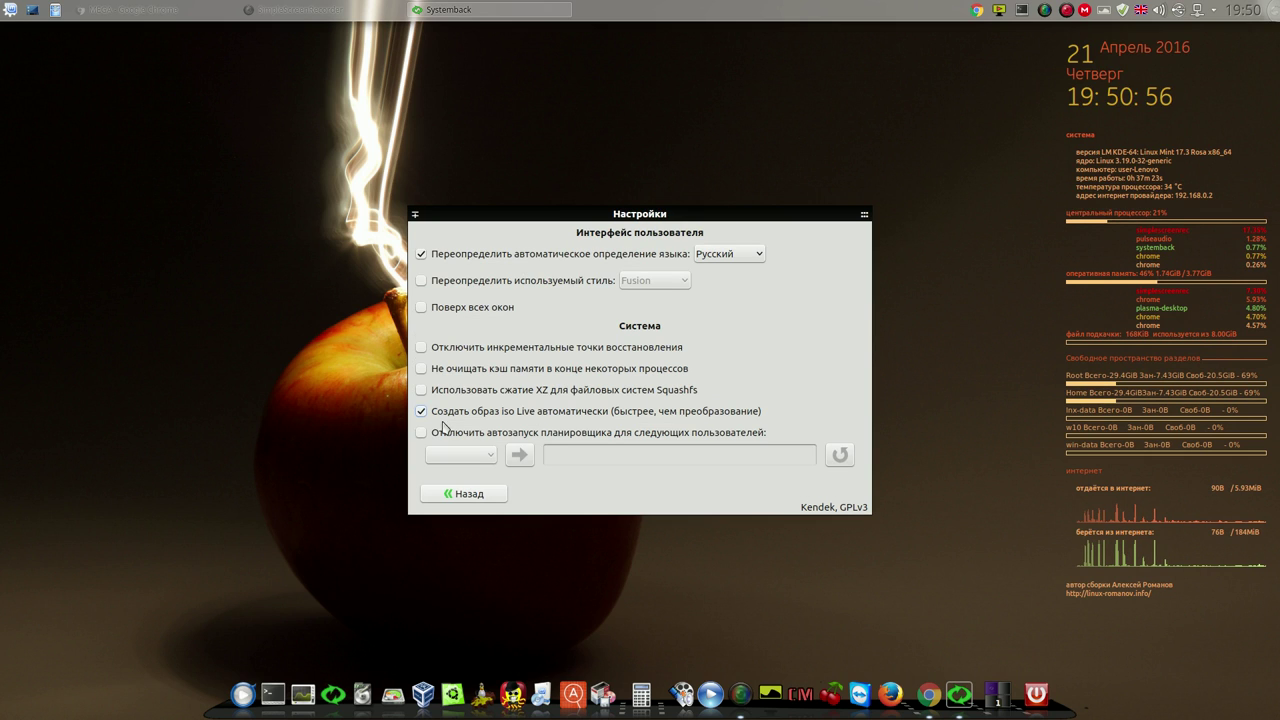
left_click(480, 492)
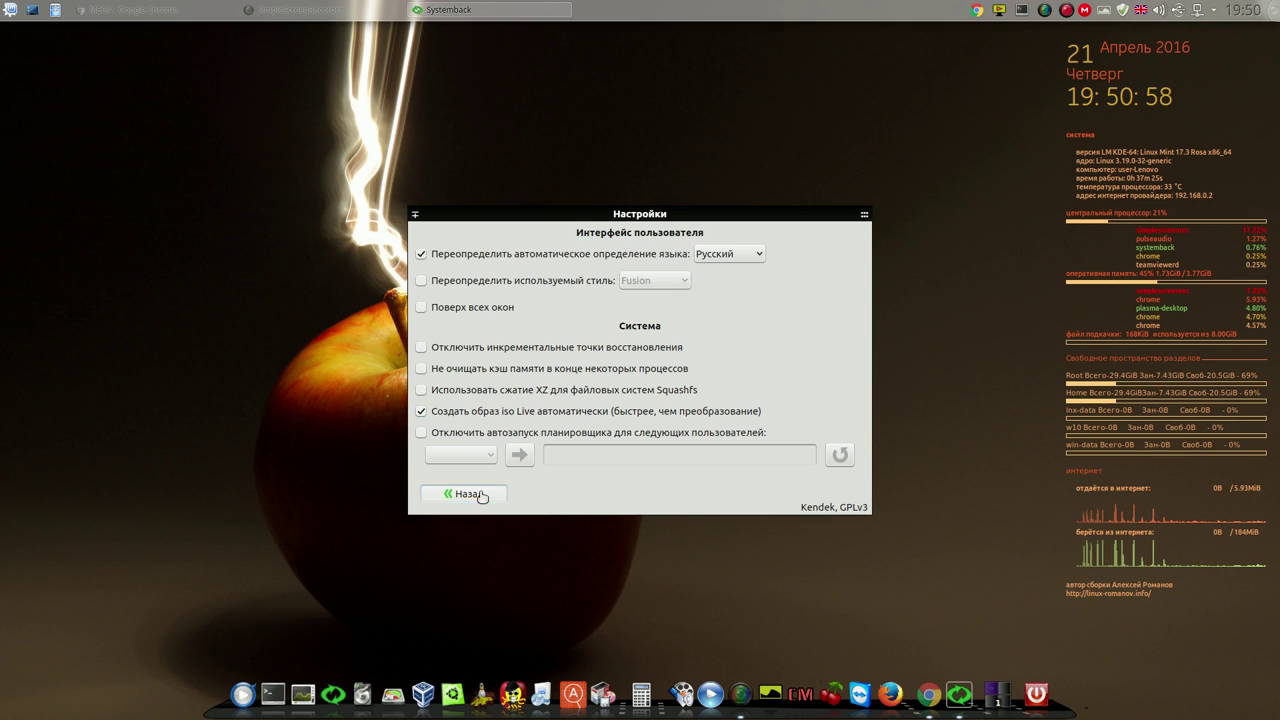
left_click(762, 483)
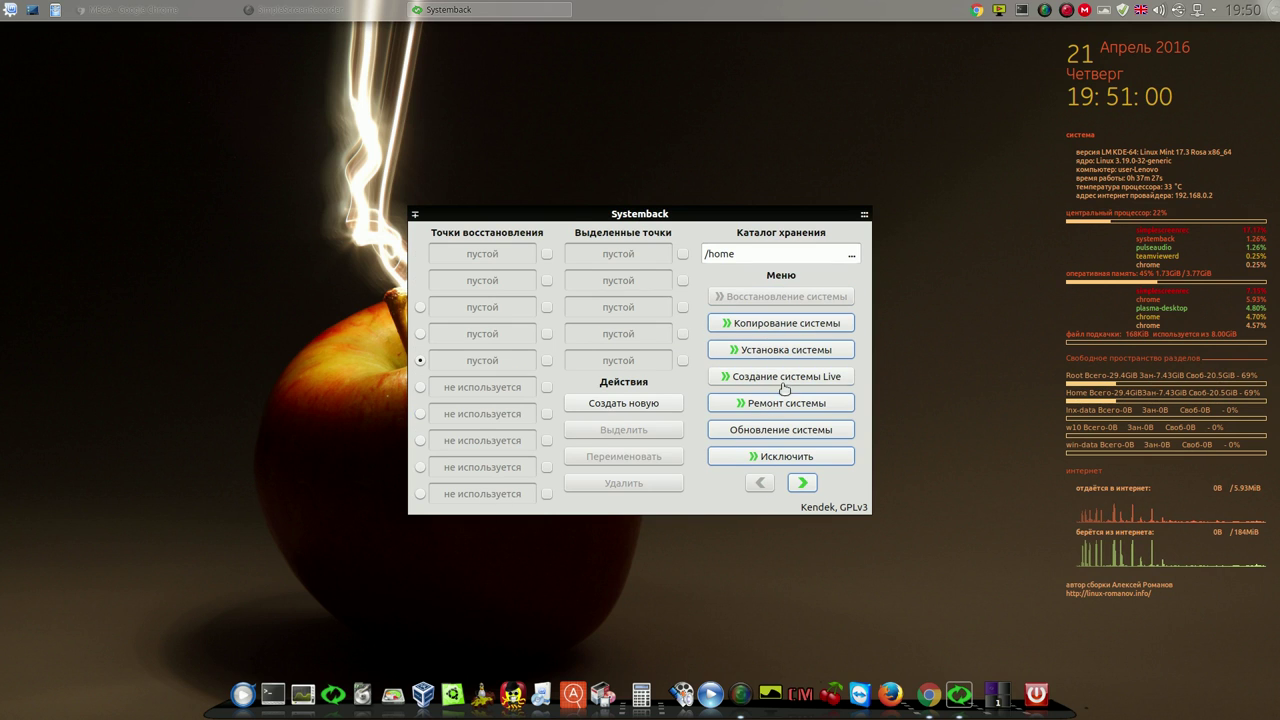
left_click(786, 376)
Create the new Live image systemback_live_2016-04-21 and dismiss the completion message
left_click(783, 395)
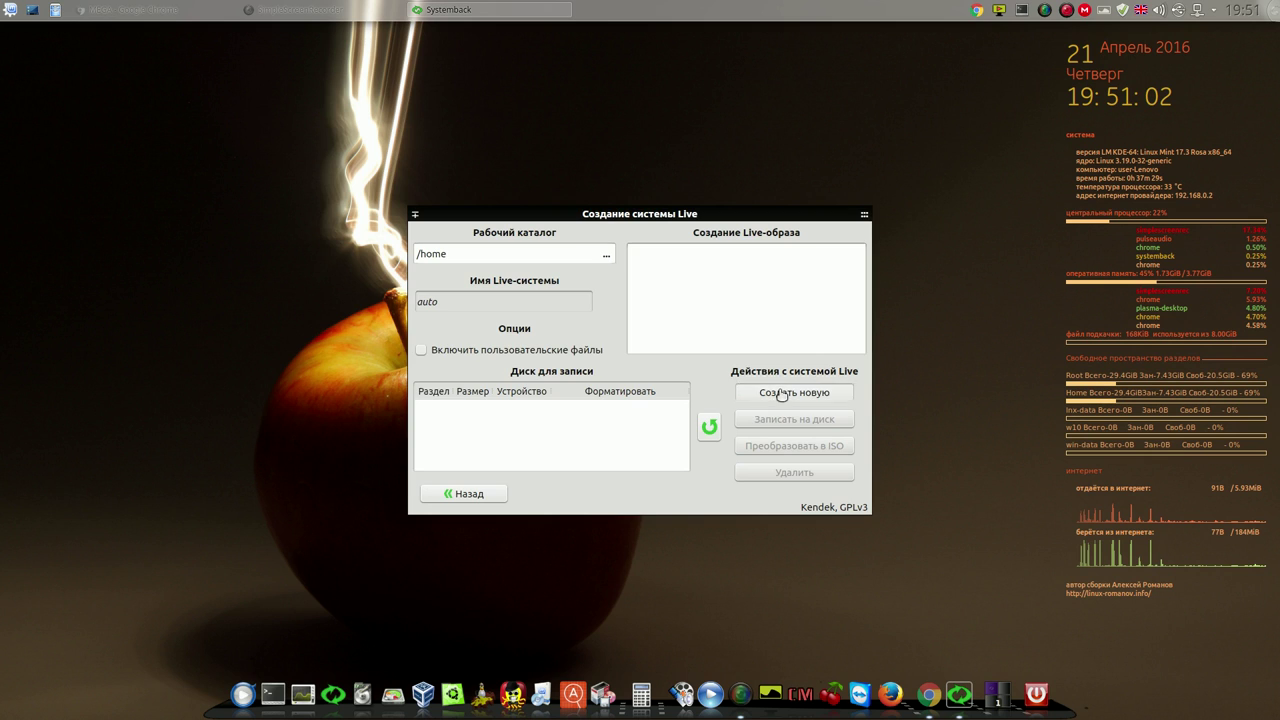
left_click_drag(701, 326, 930, 109)
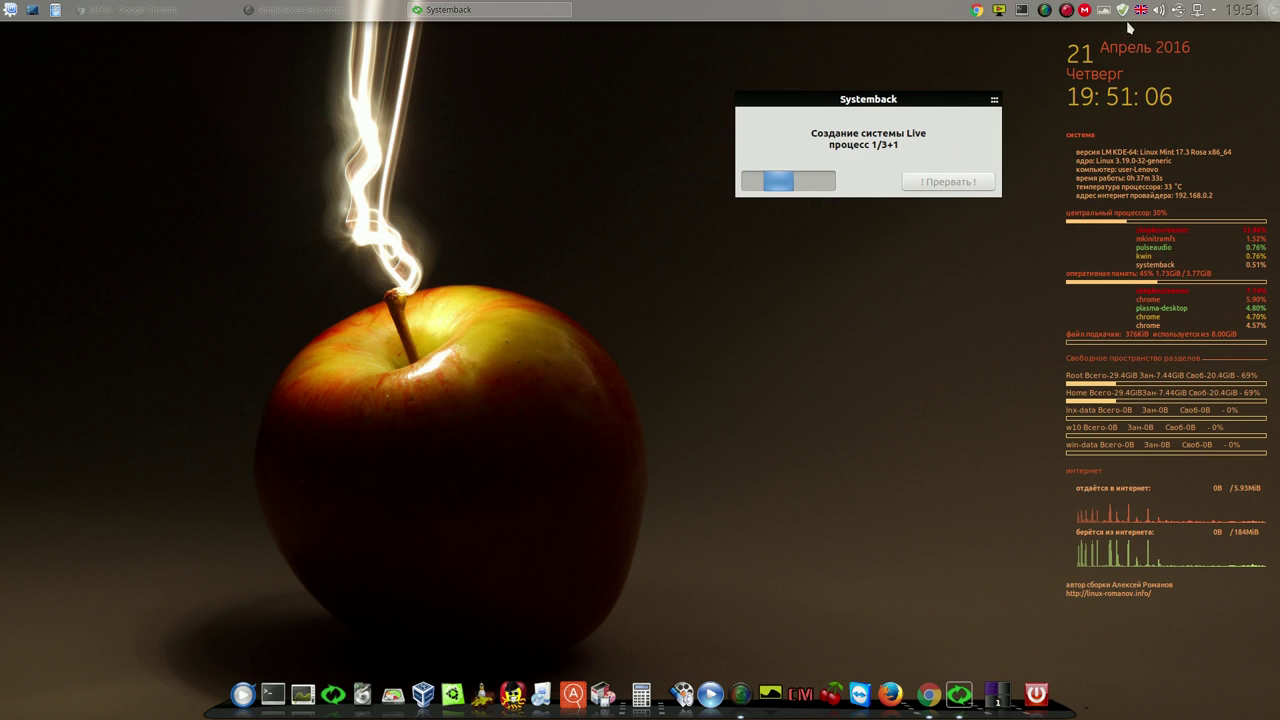
right_click(1069, 11)
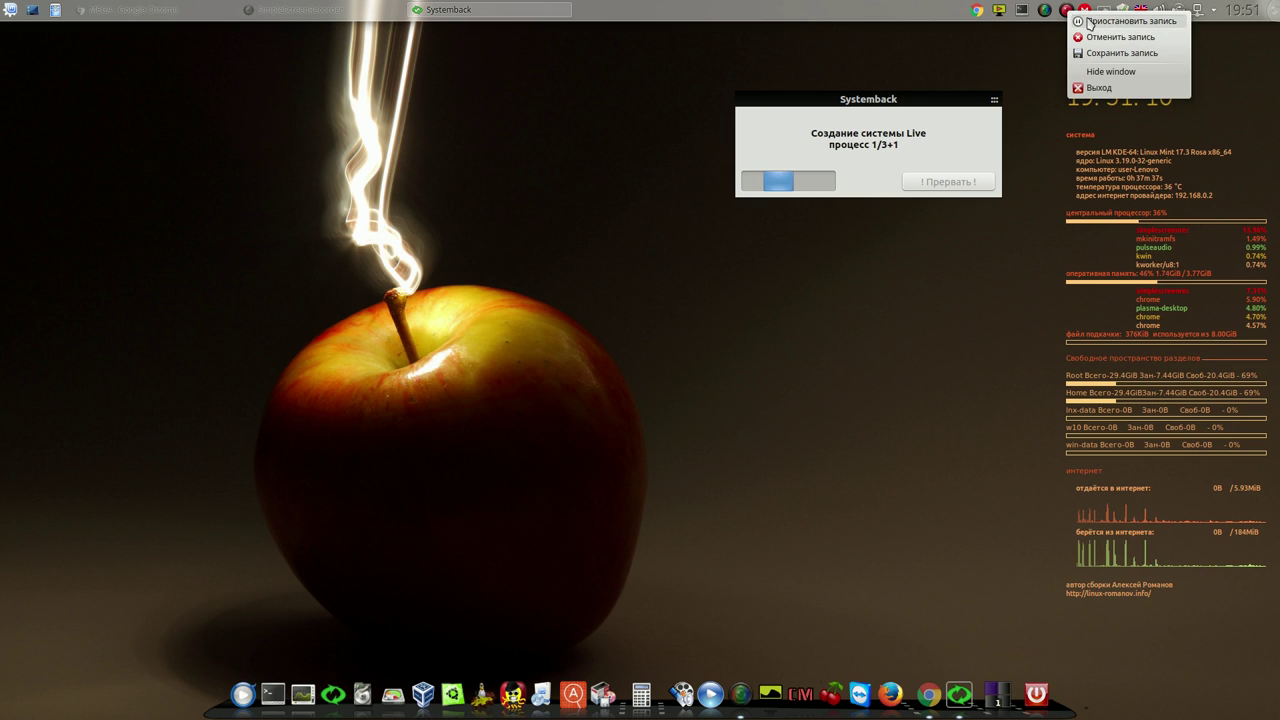
left_click(1074, 20)
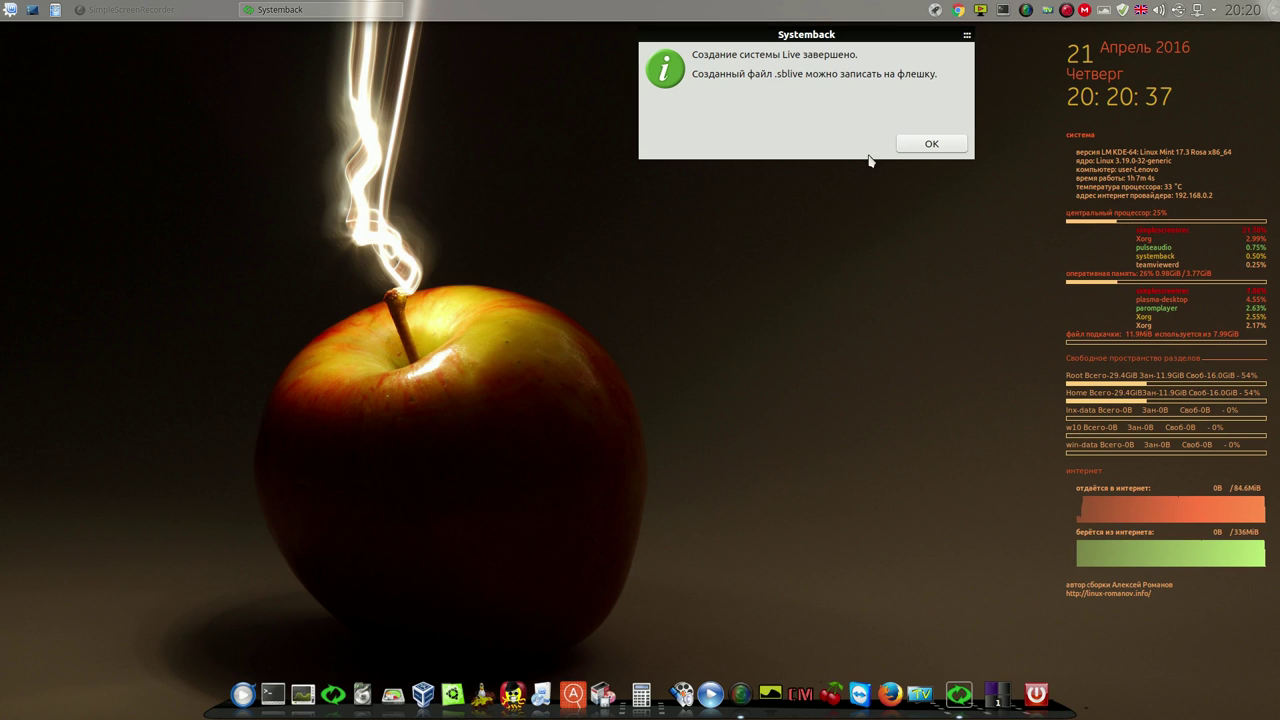
left_click(939, 145)
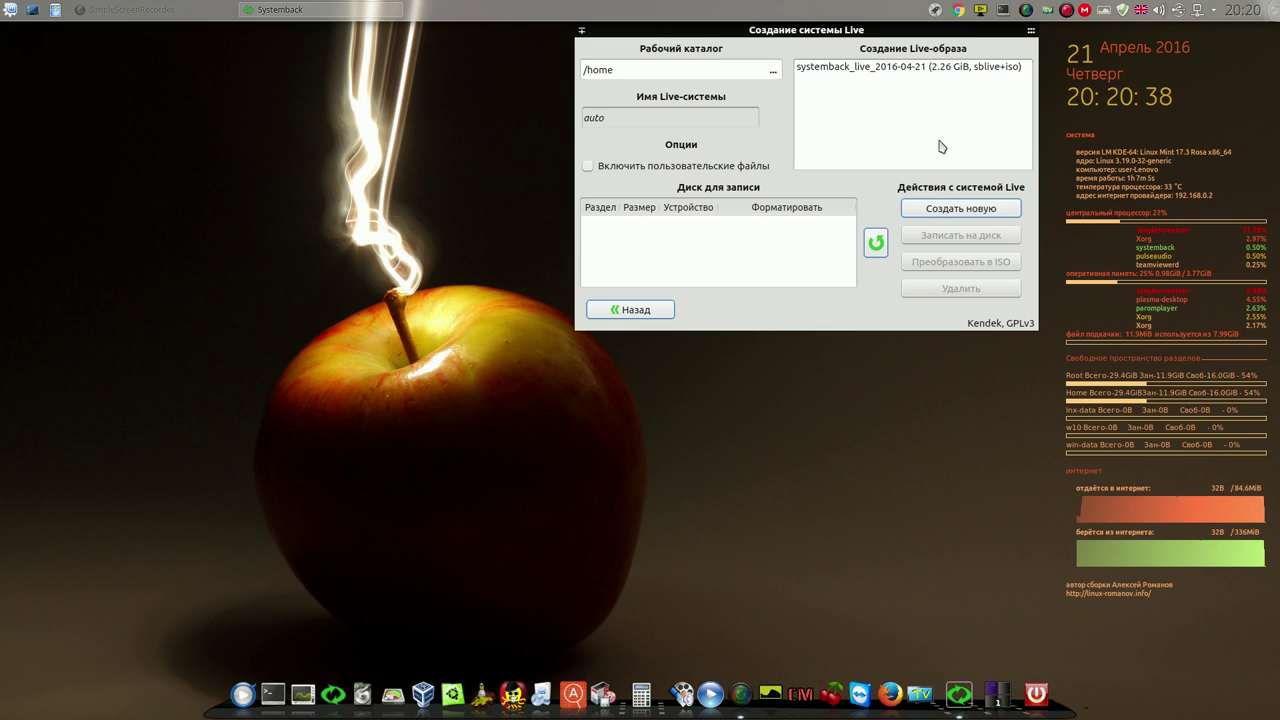
Select the new systemback_live_2016-04-21 image, close Systemback, and launch VirtualBox
left_click(940, 69)
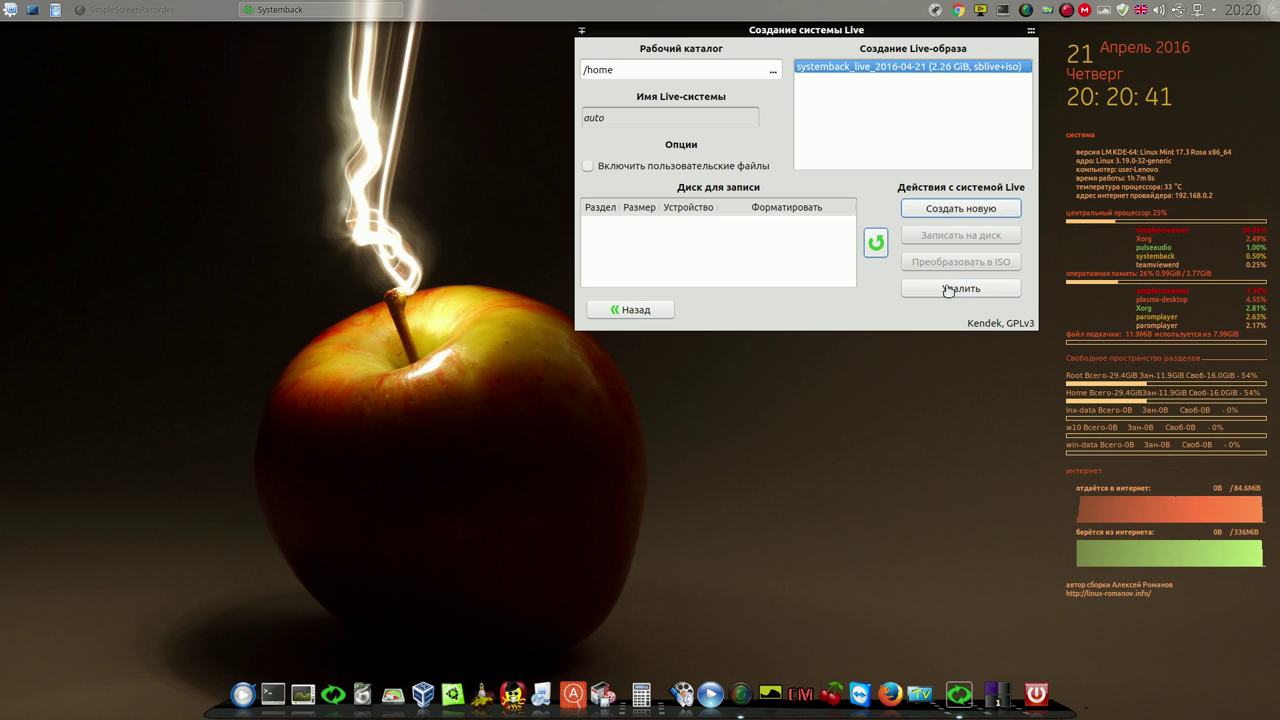
left_click(1031, 31)
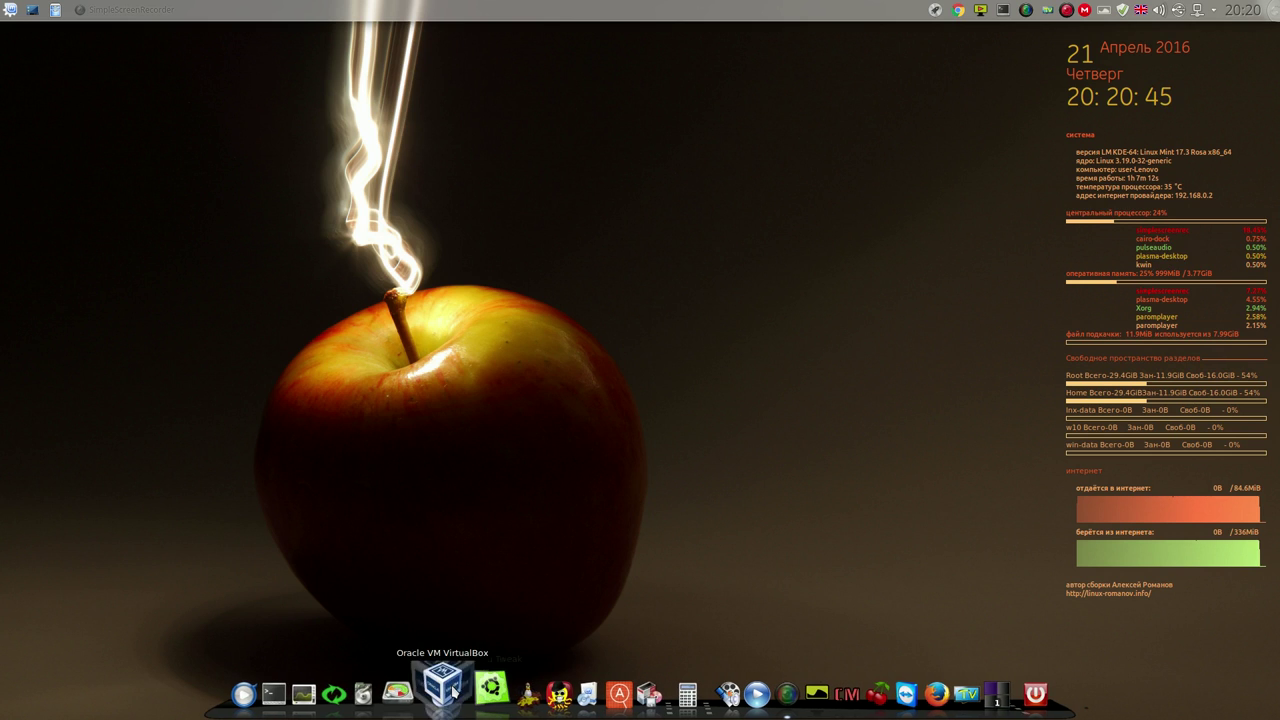
left_click(446, 686)
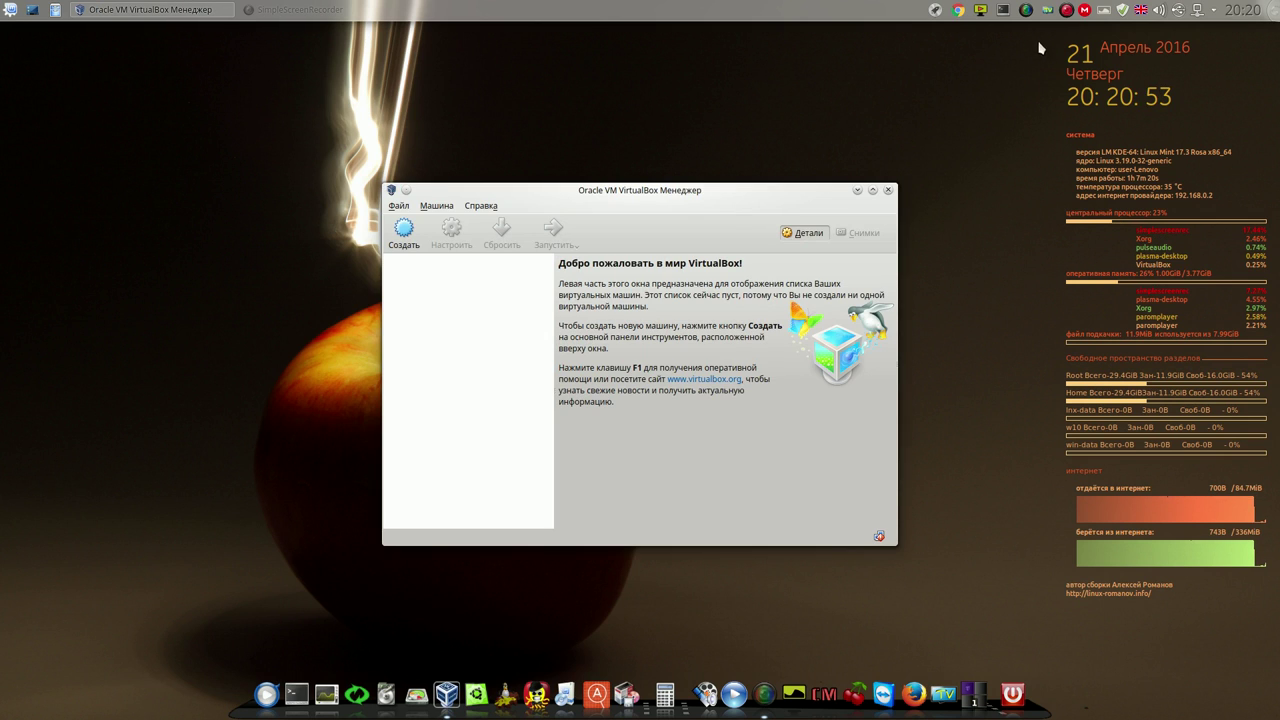
Start the kde-64 virtual machine, dismiss the keyboard capture notice, and minimize the Manager
right_click(1068, 12)
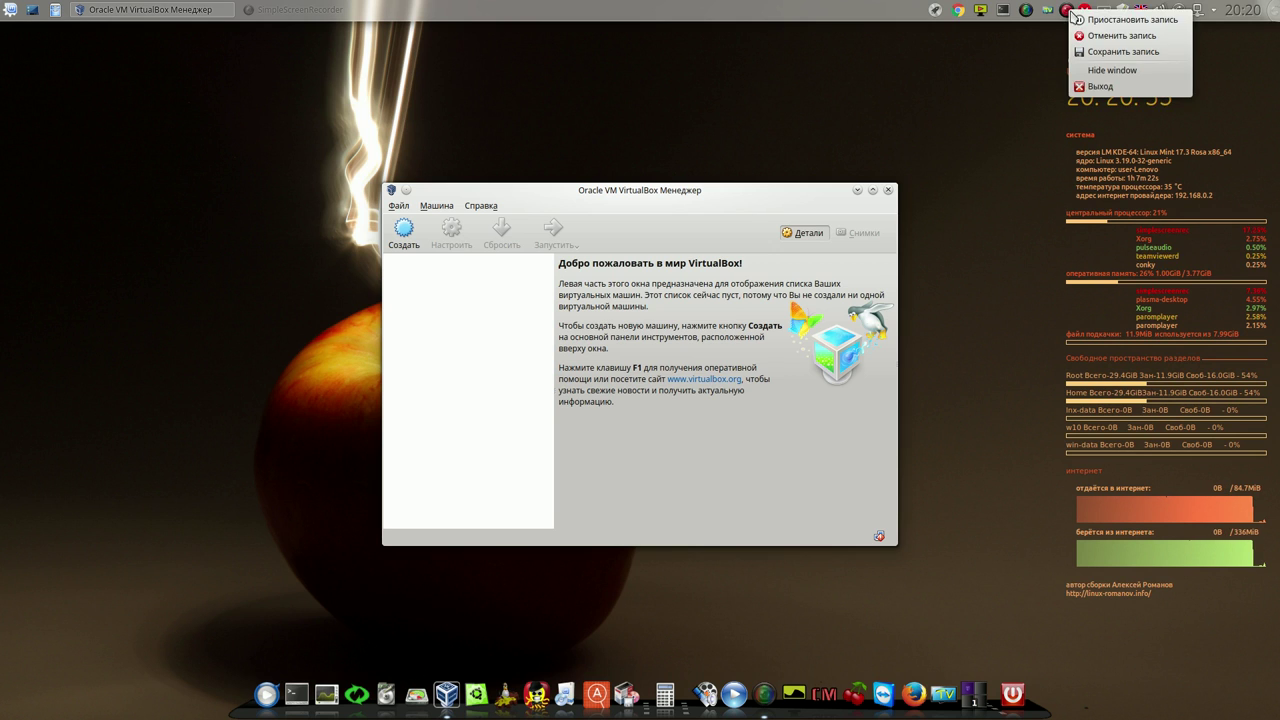
left_click(1080, 18)
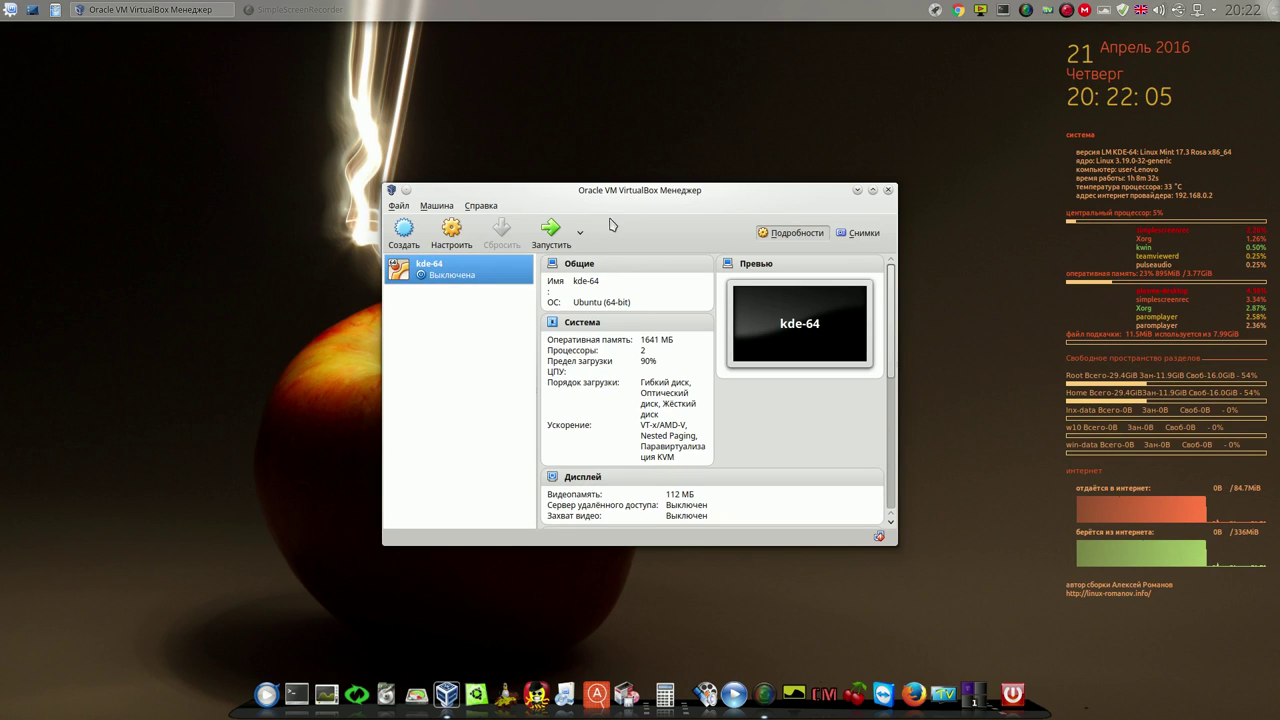
left_click(553, 232)
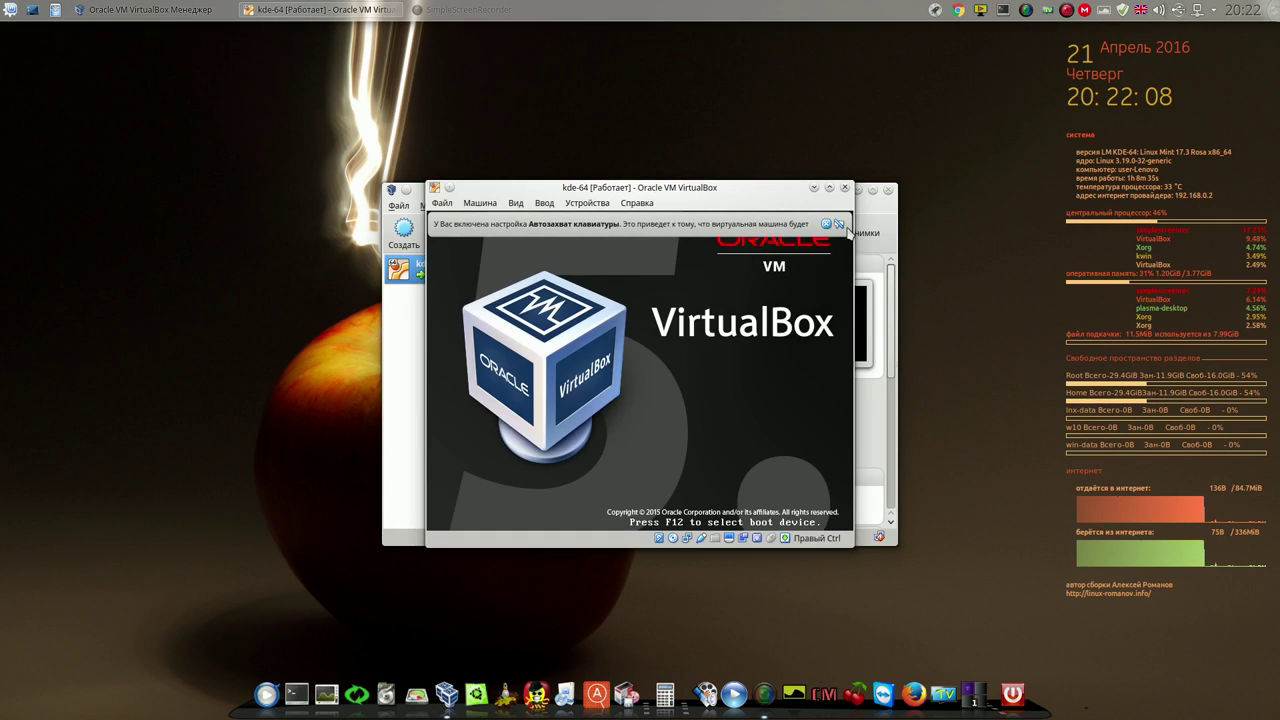
left_click(840, 223)
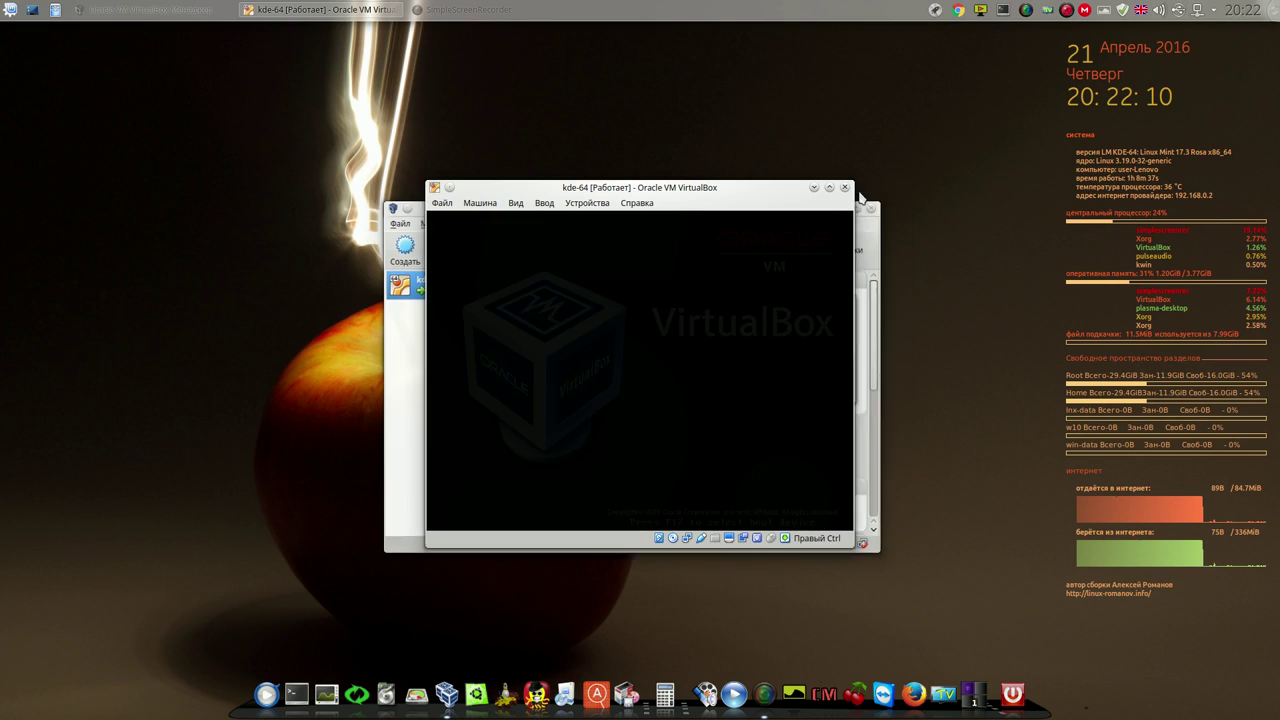
left_click(859, 190)
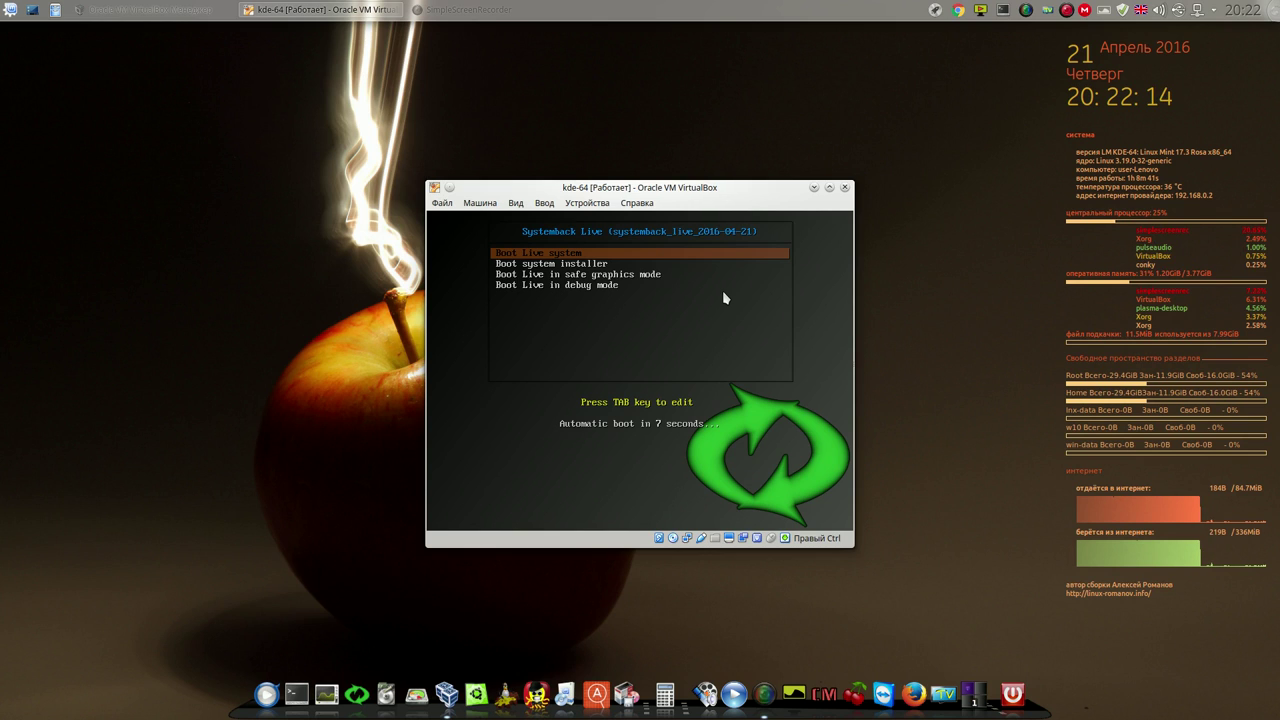
Stop the boot countdown, boot the Live system, and move the VM window higher
key("Up")
key("Return")
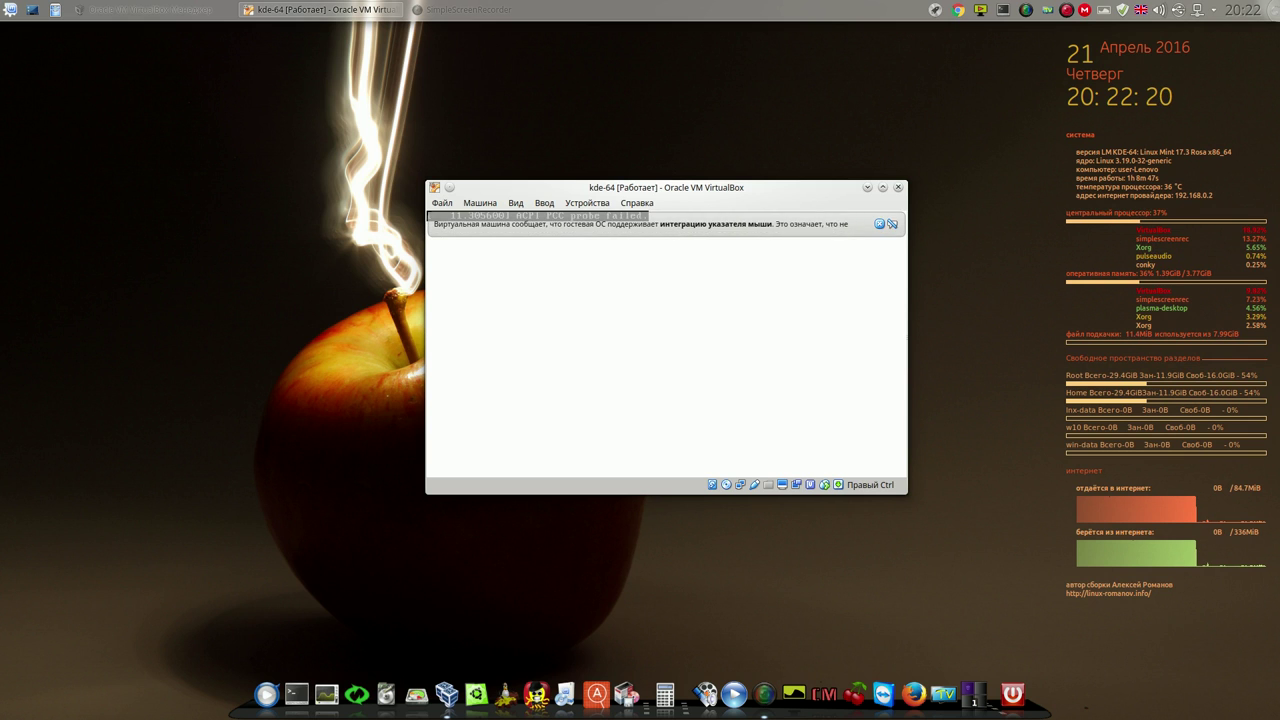
left_click(893, 226)
left_click_drag(814, 187, 801, 84)
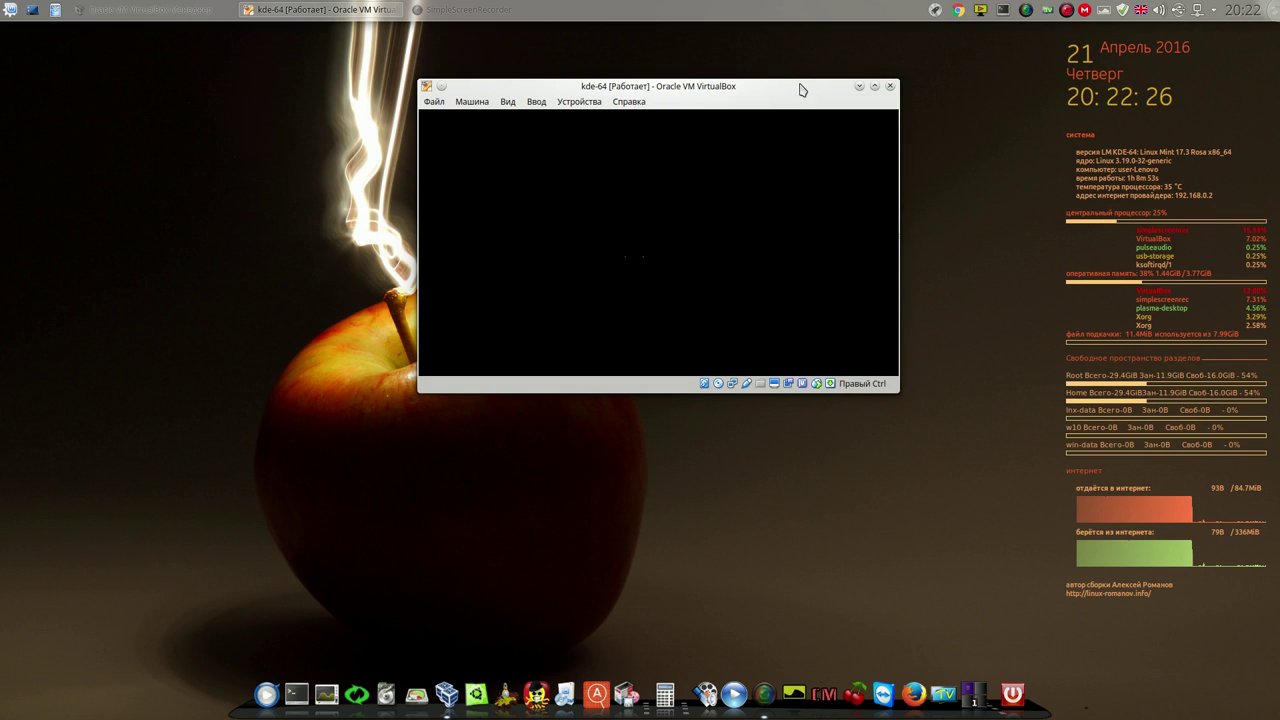
right_click(1065, 12)
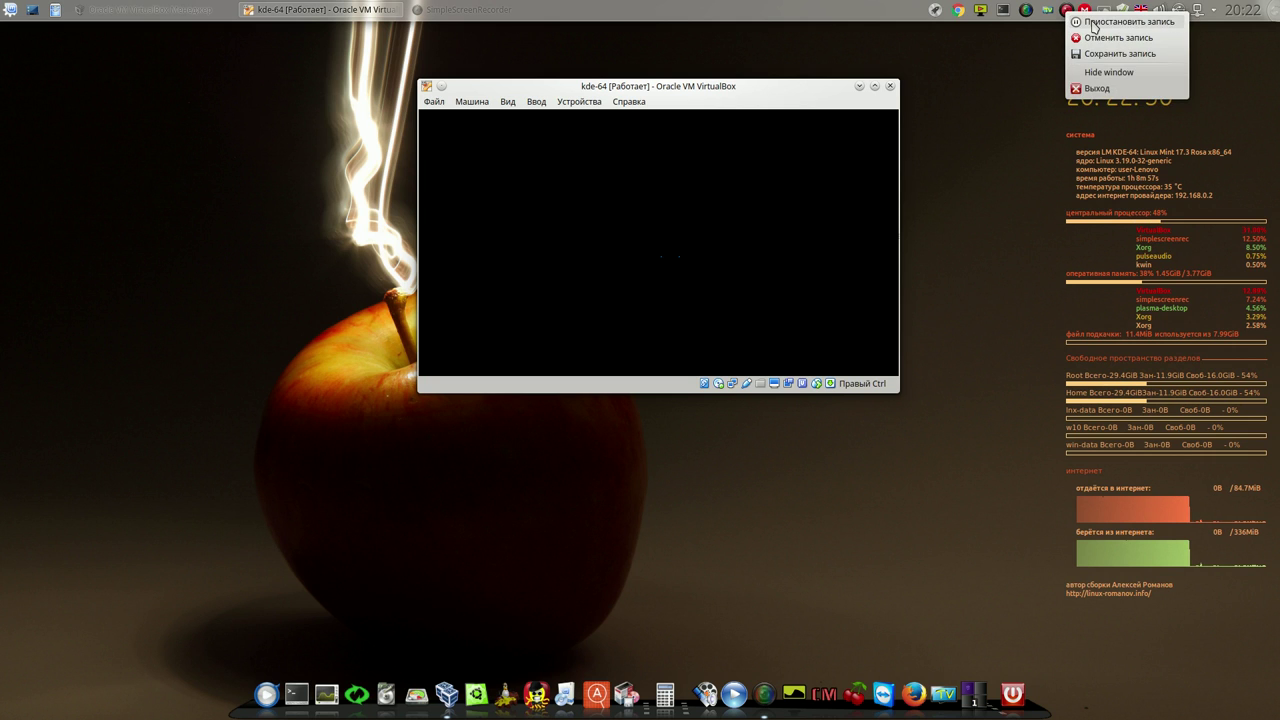
left_click(1093, 22)
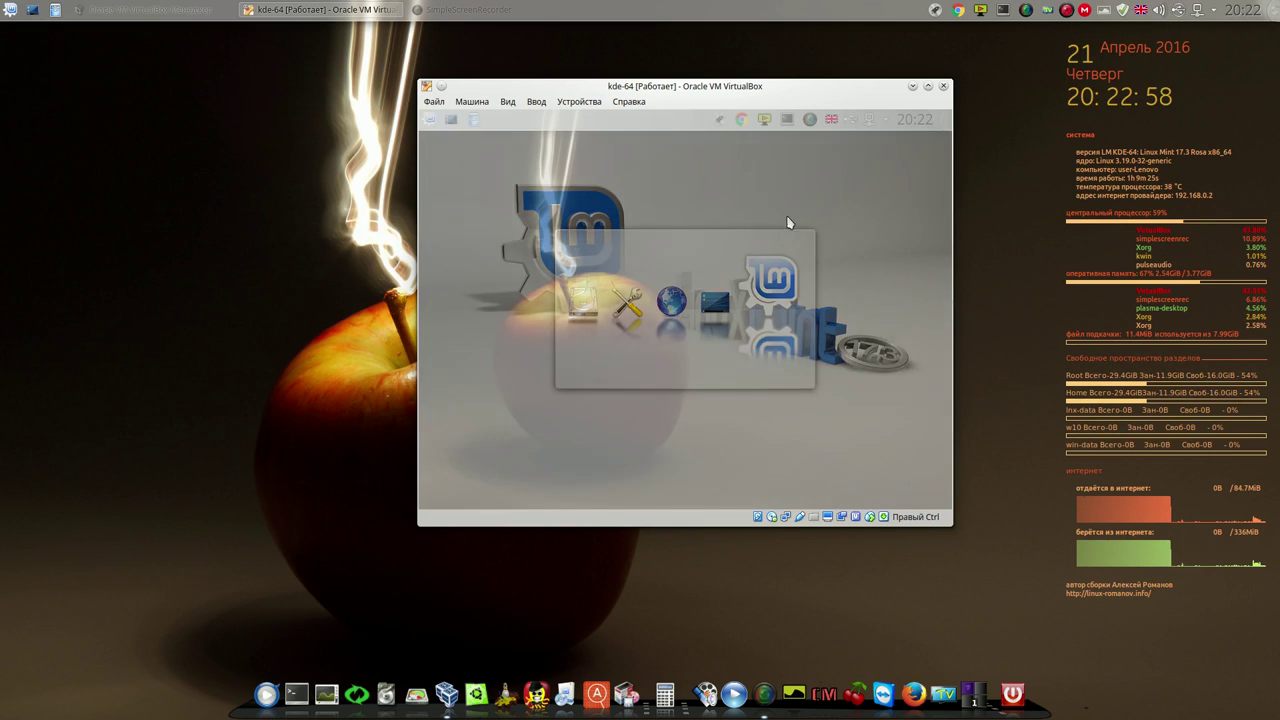
Enlarge the kde-64 window to view the Live desktop, power the machine off, and relaunch Systemback
left_click_drag(855, 97, 616, 66)
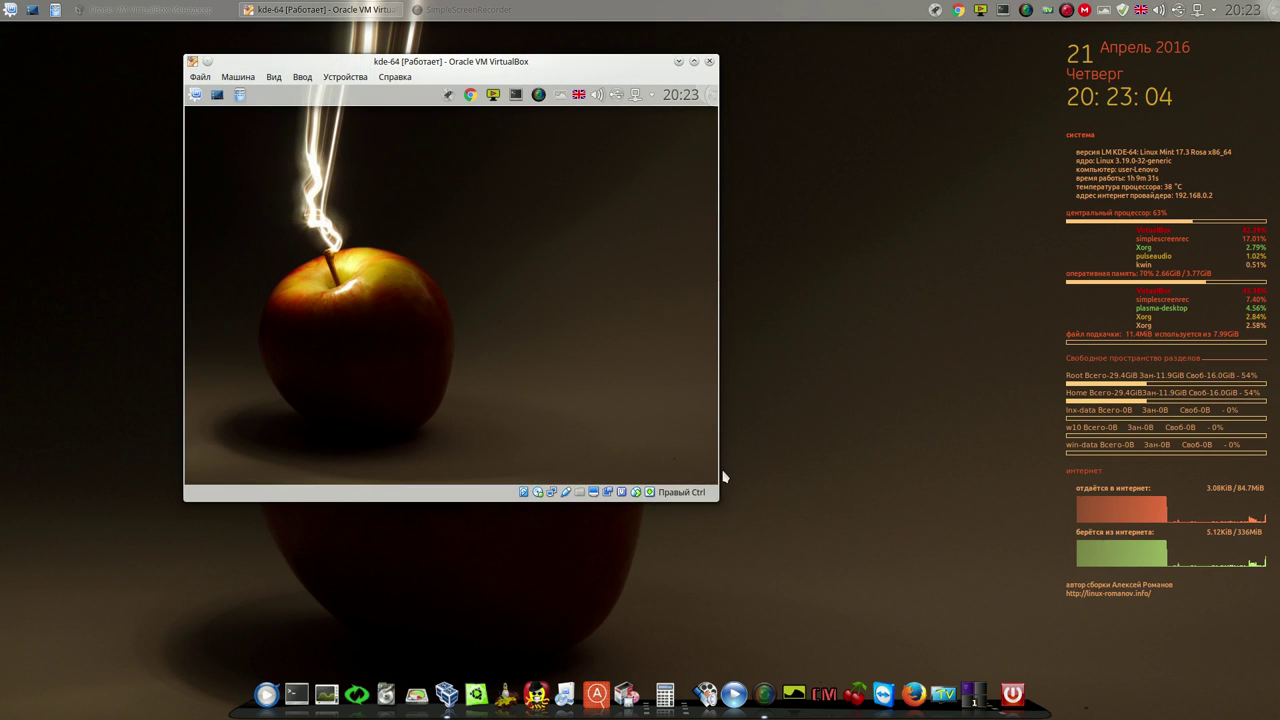
left_click_drag(713, 497, 1035, 578)
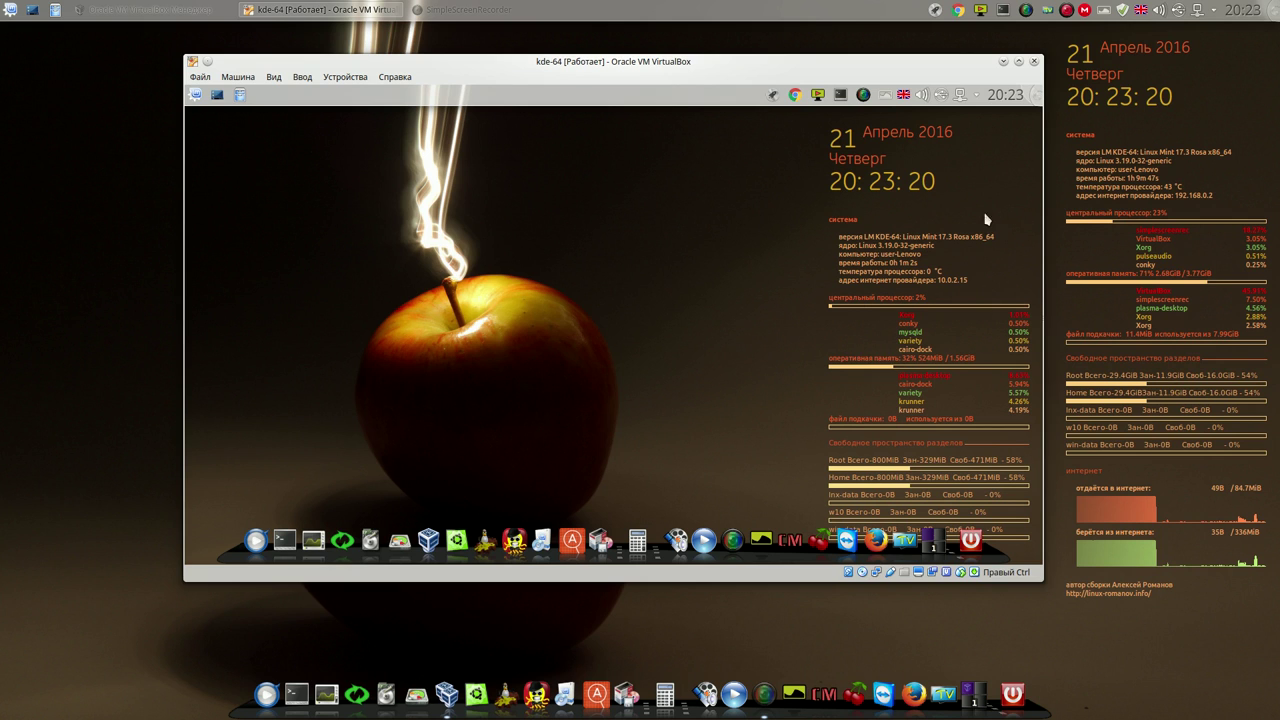
left_click(1035, 62)
left_click(563, 335)
left_click(628, 363)
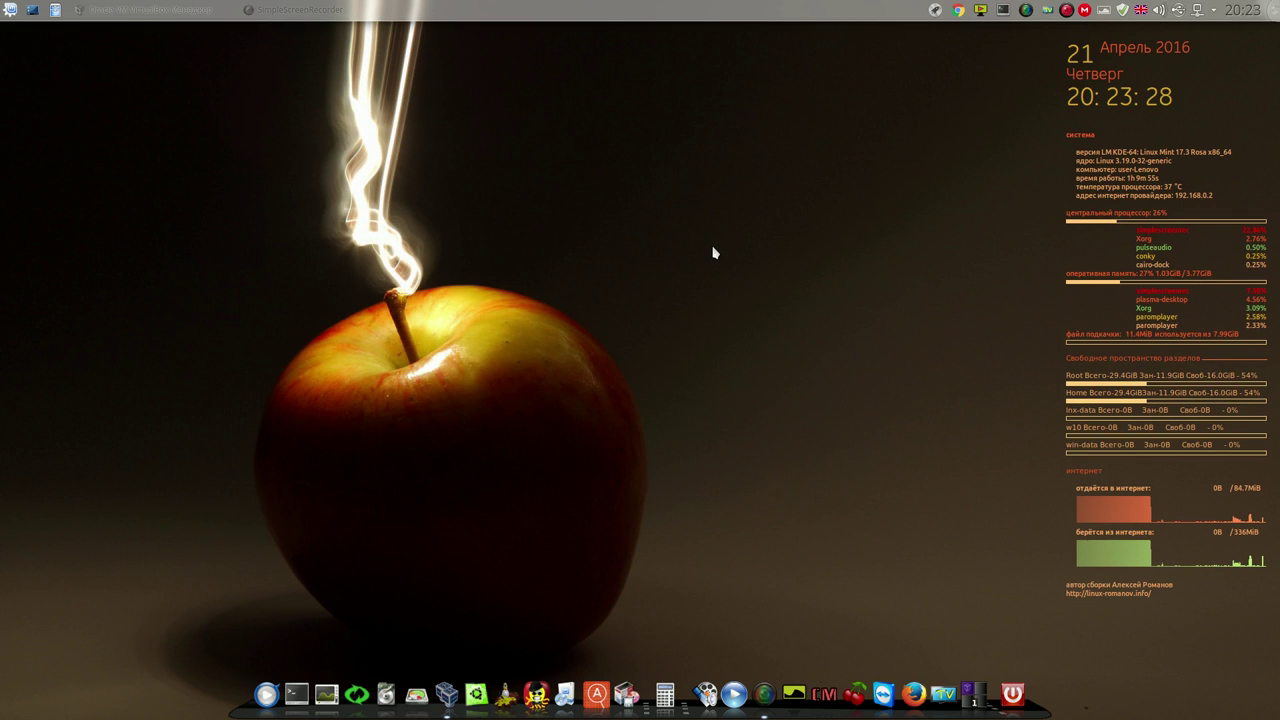
left_click(358, 690)
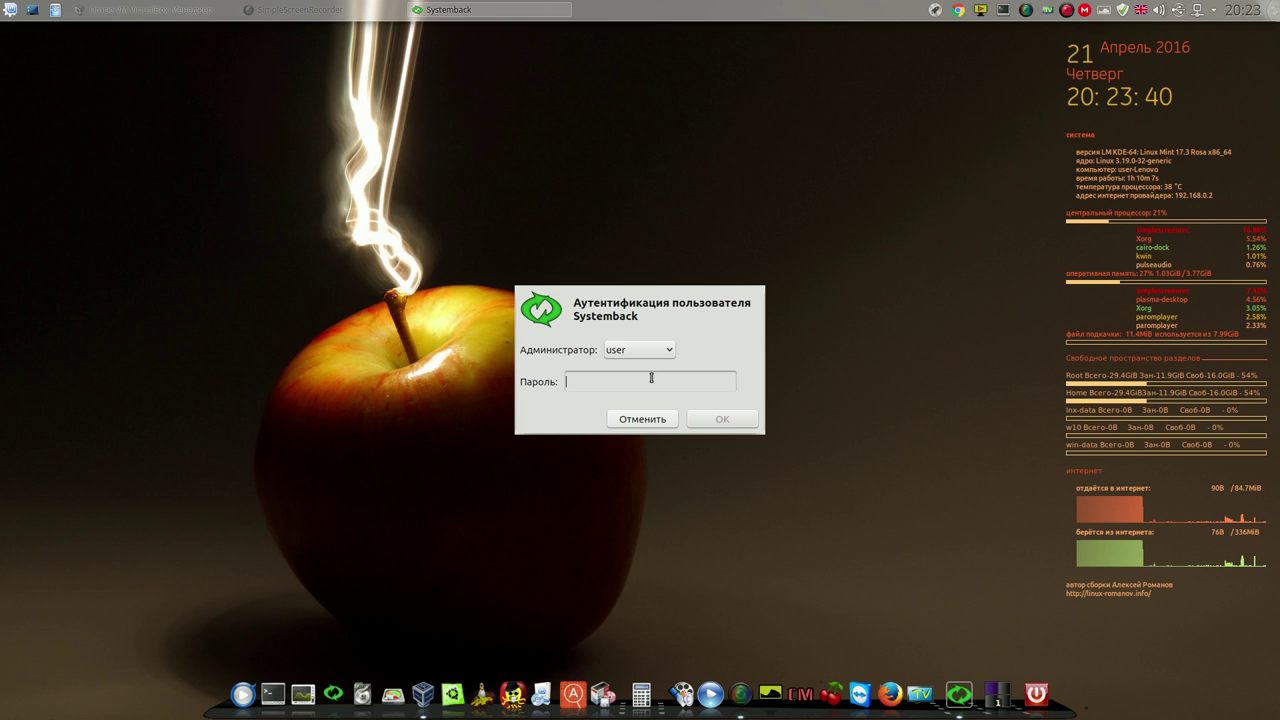
Enter the administrator password to open Systemback's main window, then move it up-left
type("123")
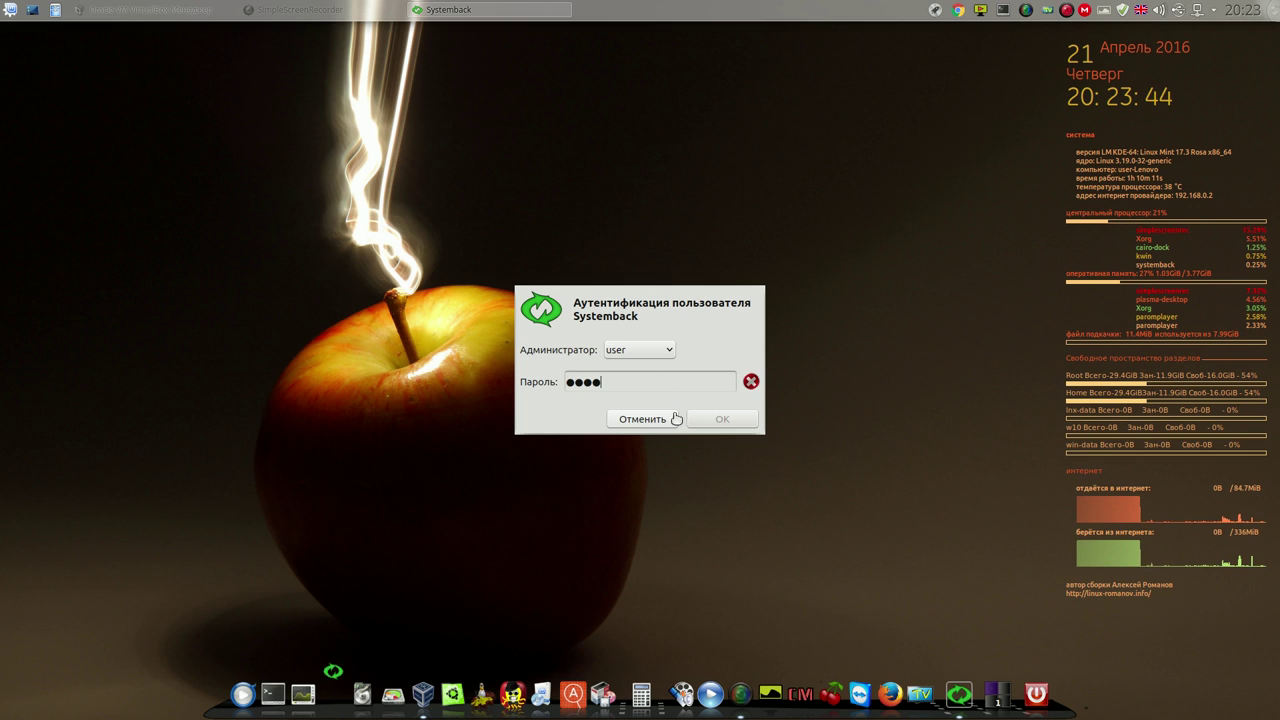
left_click(714, 421)
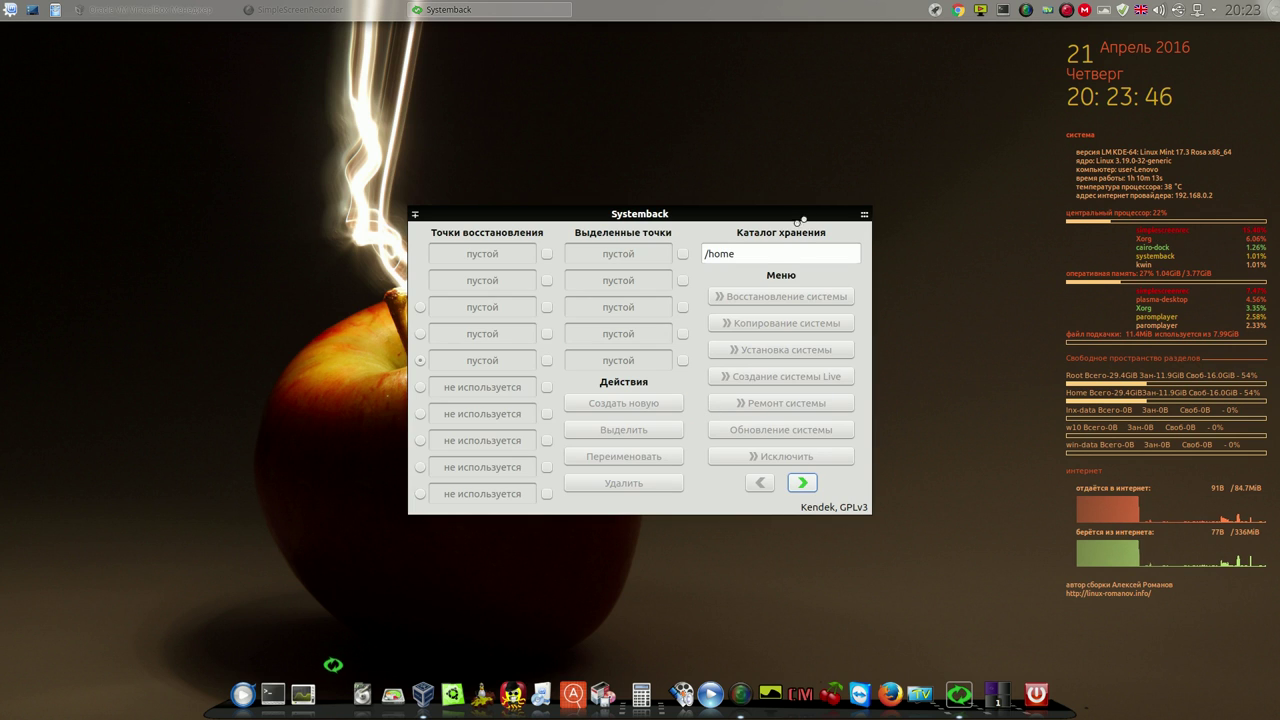
left_click_drag(789, 211, 669, 110)
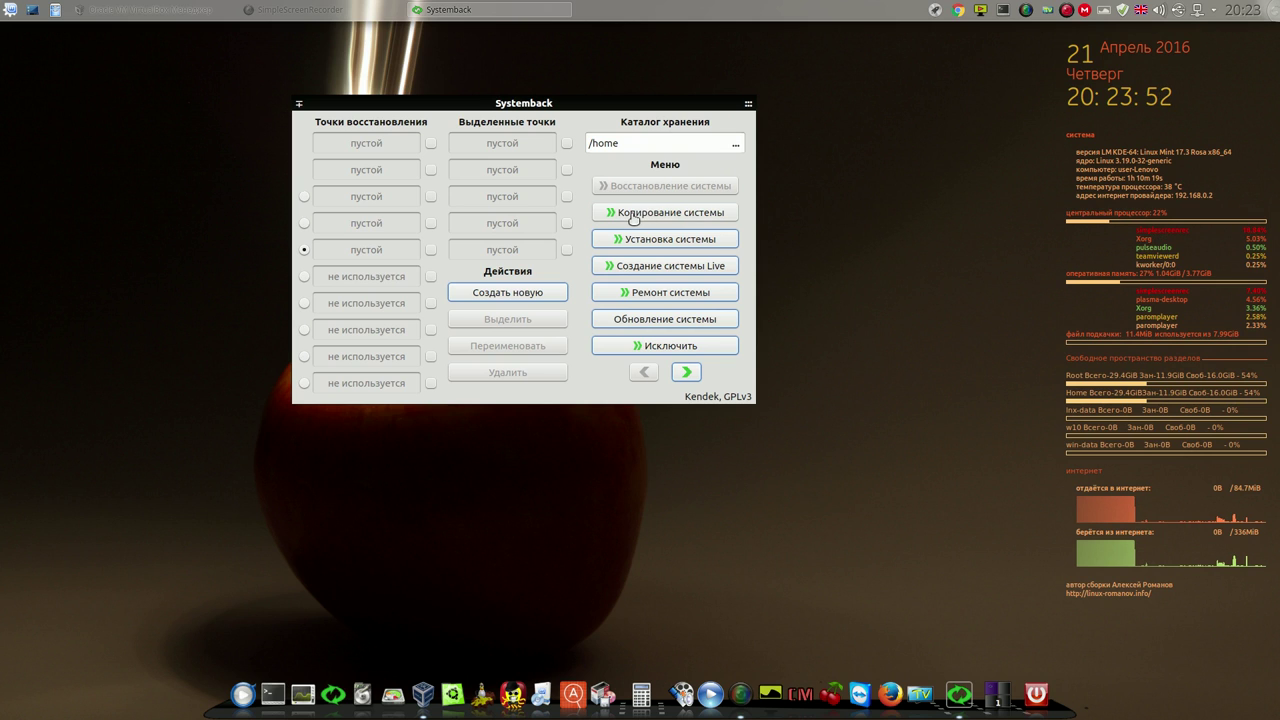
Review system copy settings with /dev/sda1 selected, then look over the new installation form
left_click(643, 213)
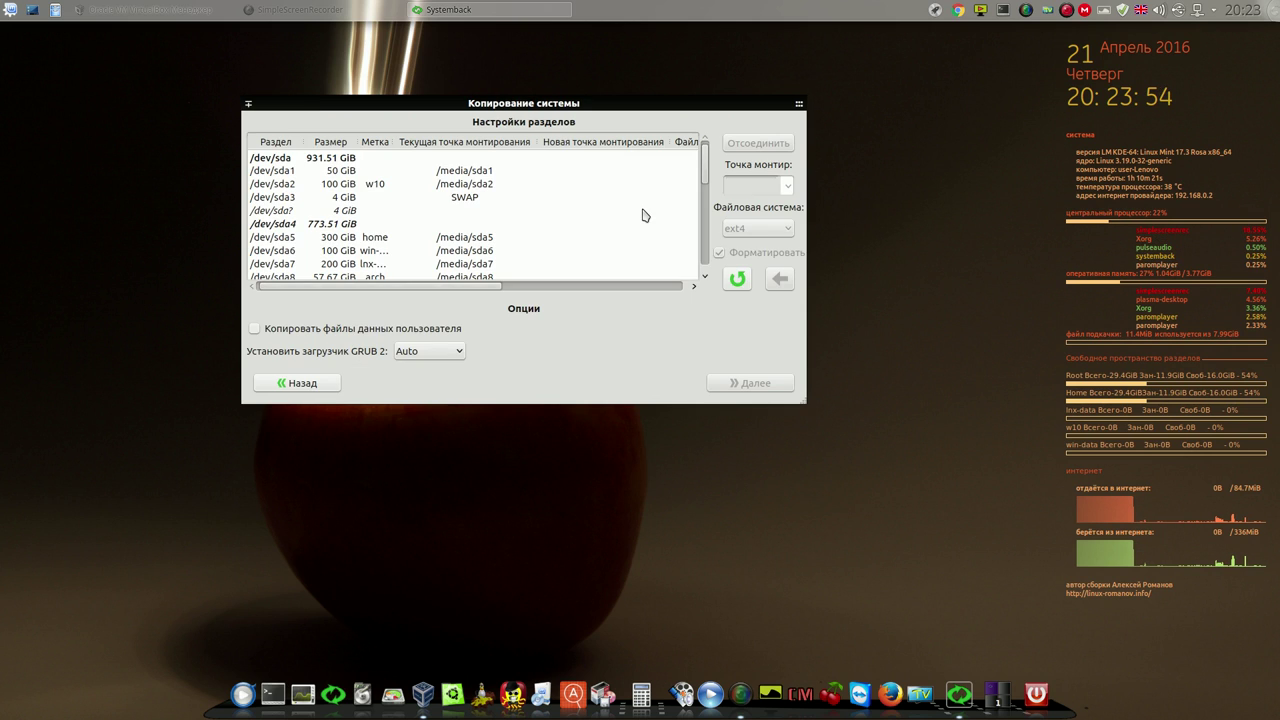
left_click(472, 174)
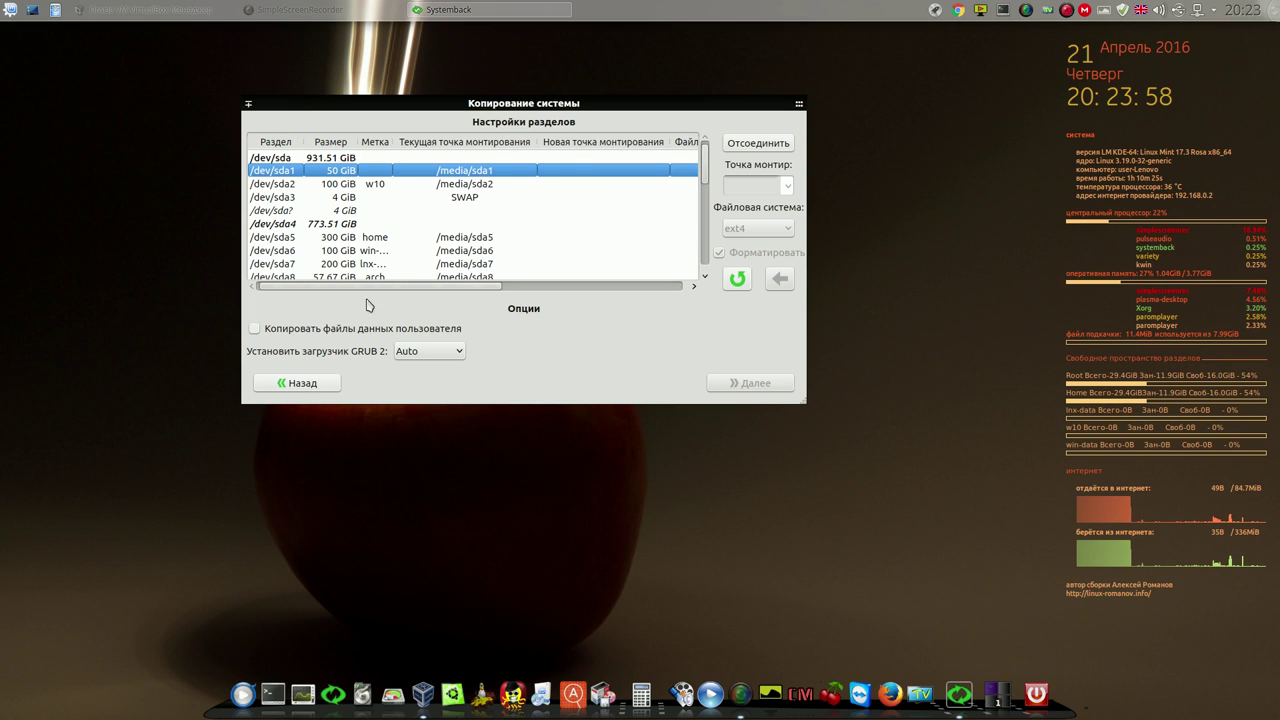
left_click(304, 384)
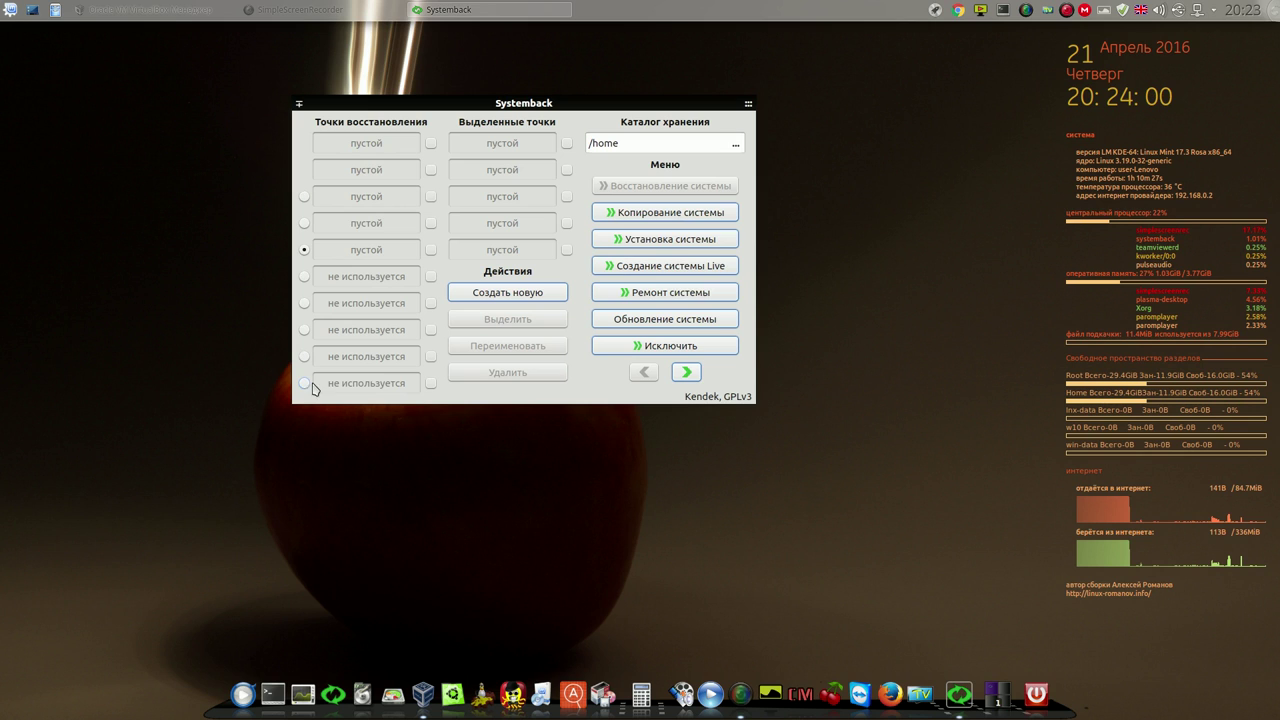
left_click(677, 239)
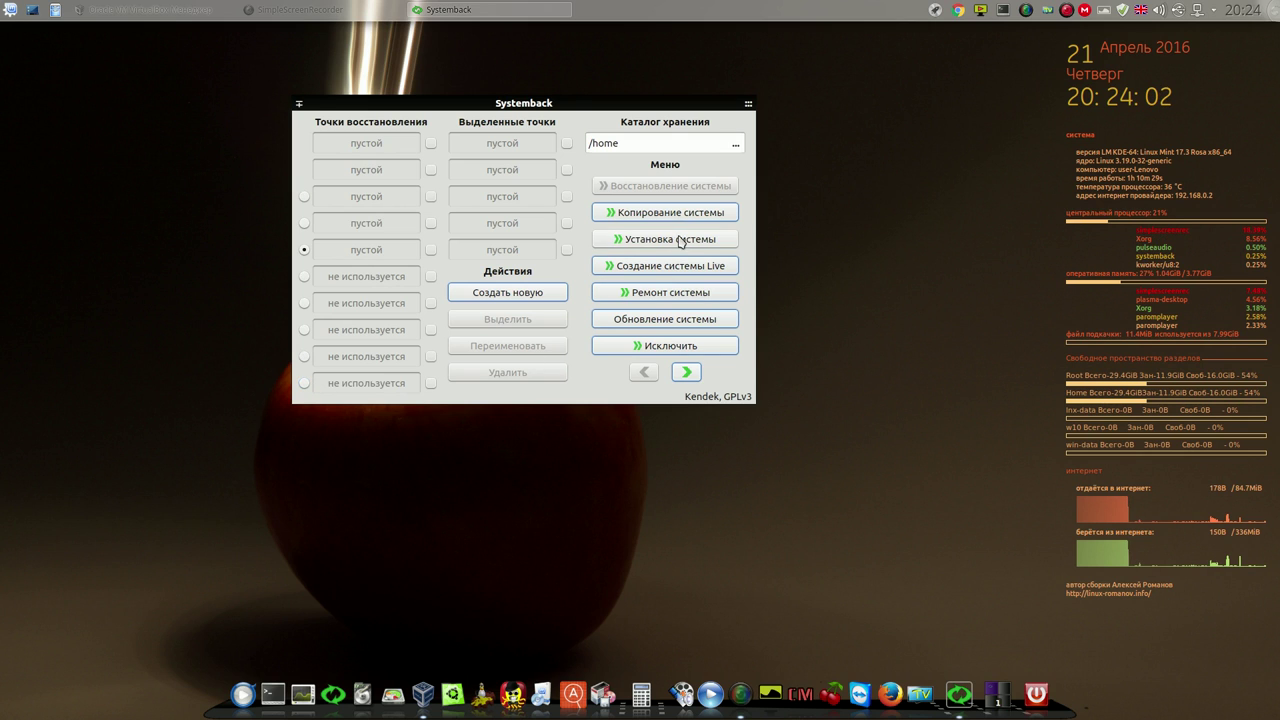
left_click(383, 186)
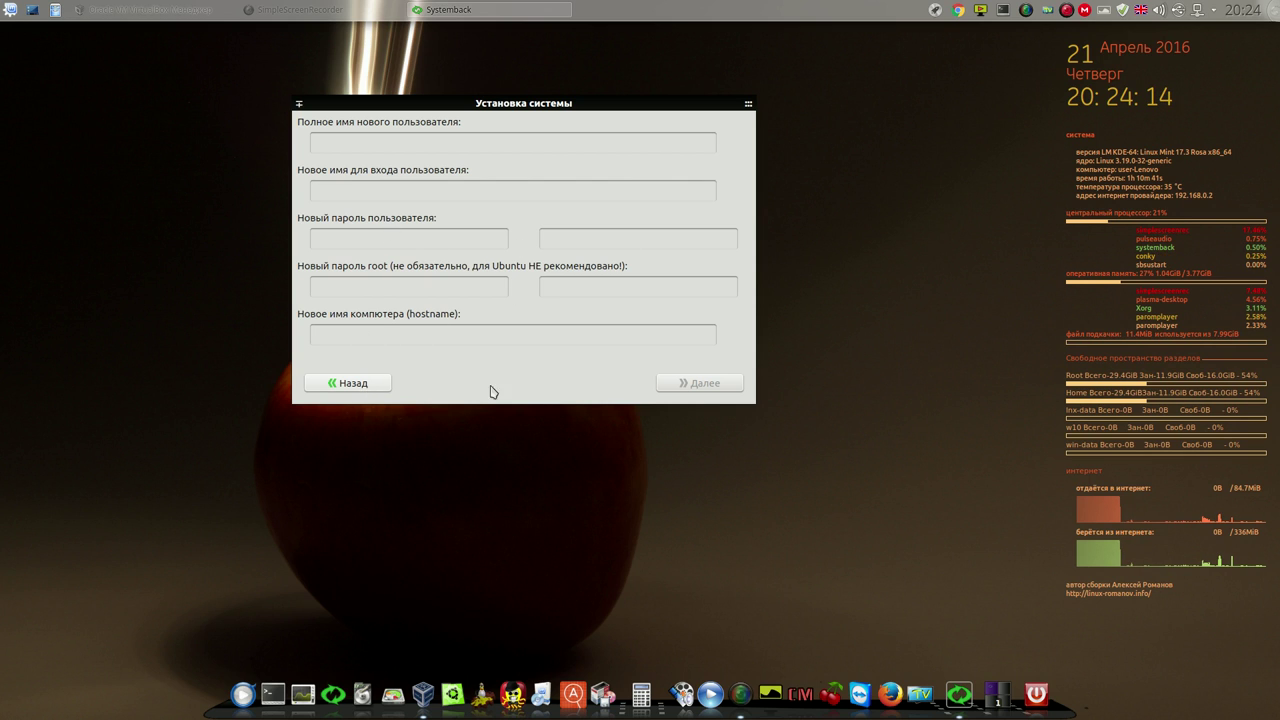
left_click(364, 384)
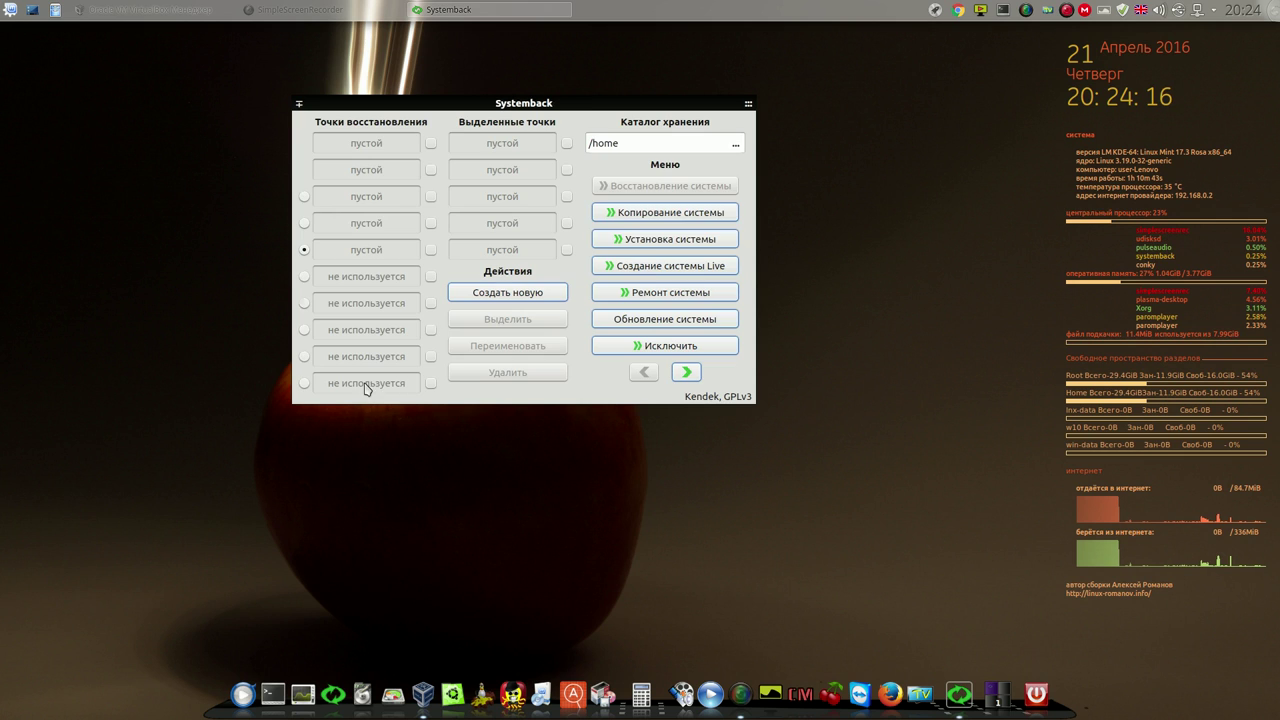
Reopen system copy settings, select /dev/sda2 (w10), and close Systemback
left_click(653, 215)
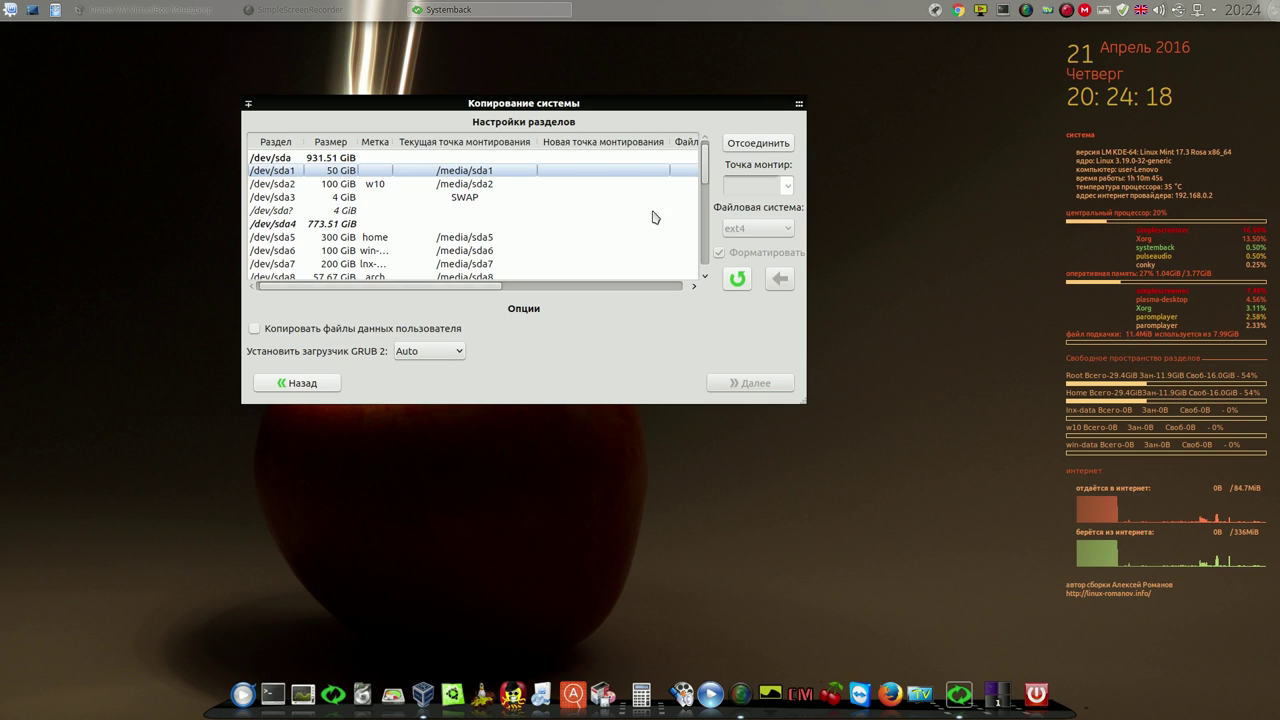
left_click(487, 185)
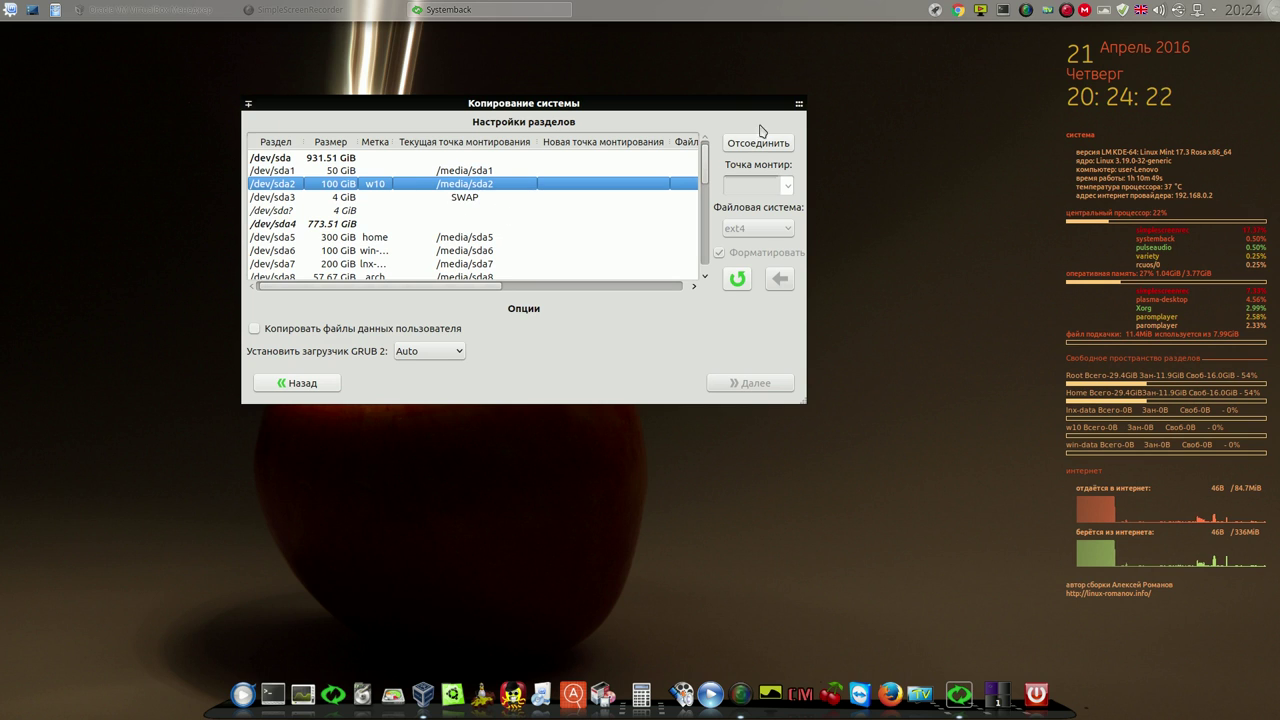
mouse_move(794, 110)
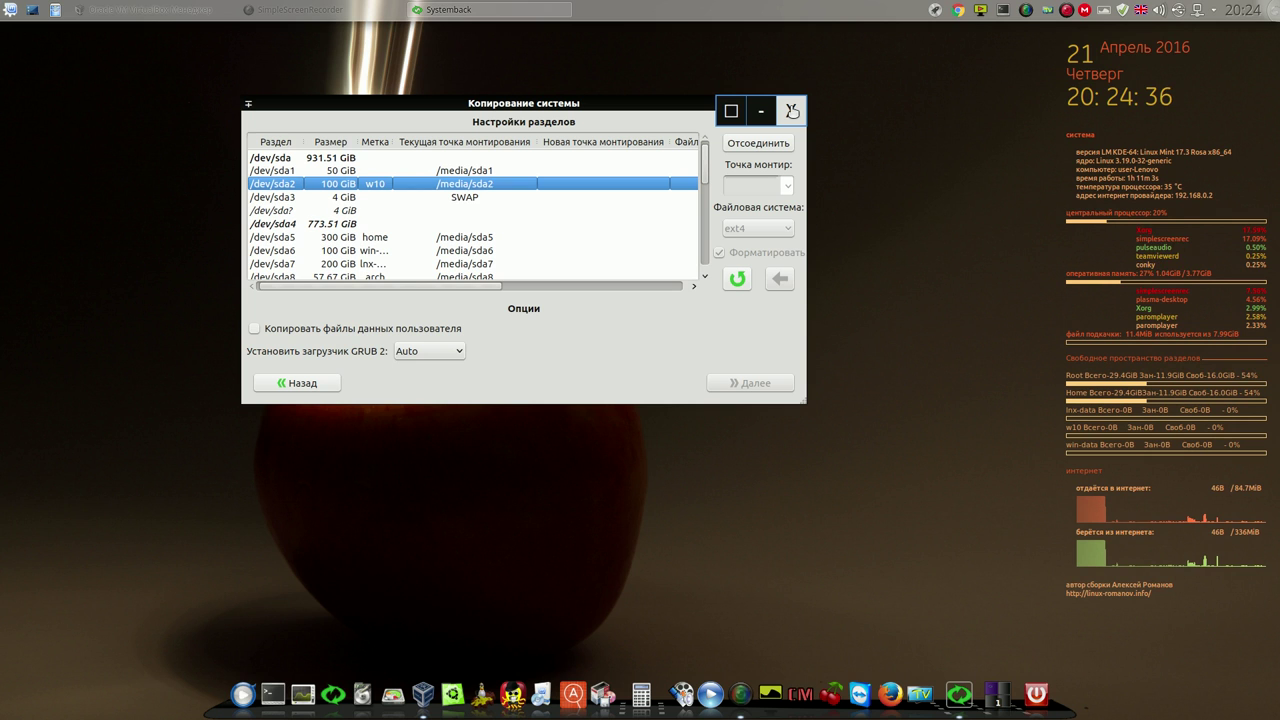
left_click(791, 108)
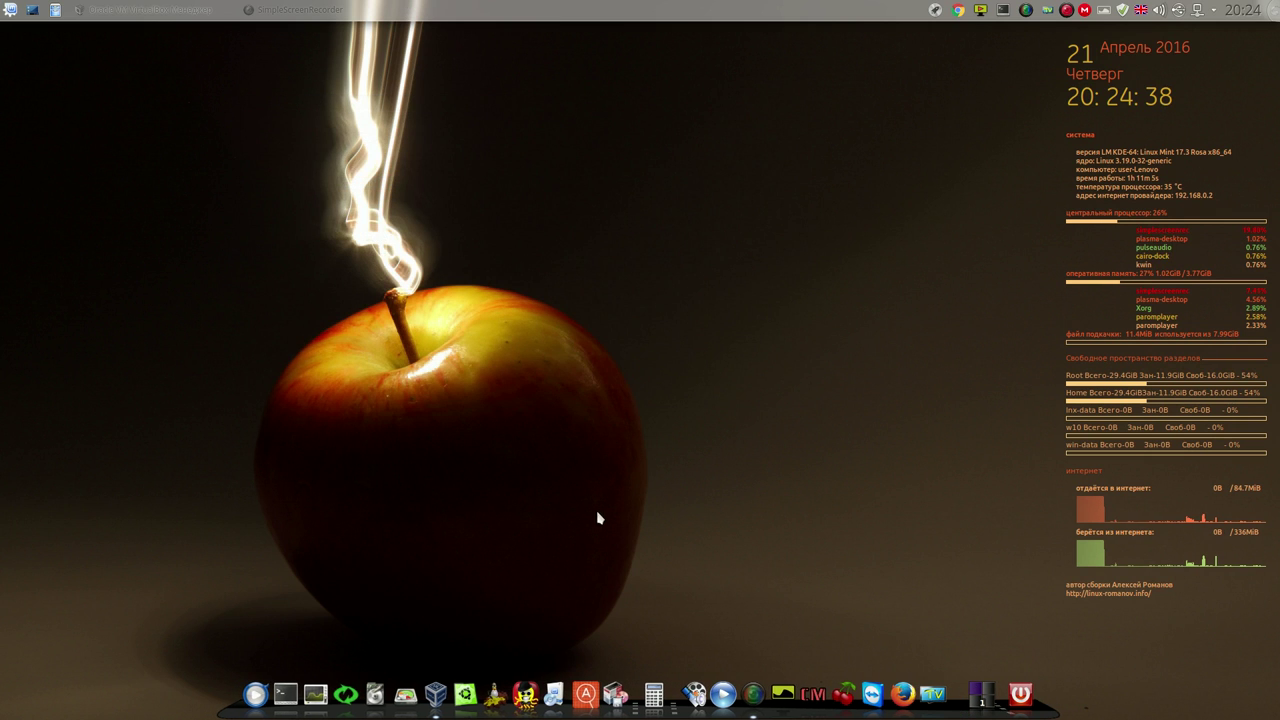
Run qt4-fsarchiver as administrator, accept the readme, review found partitions, then close it
left_click(385, 686)
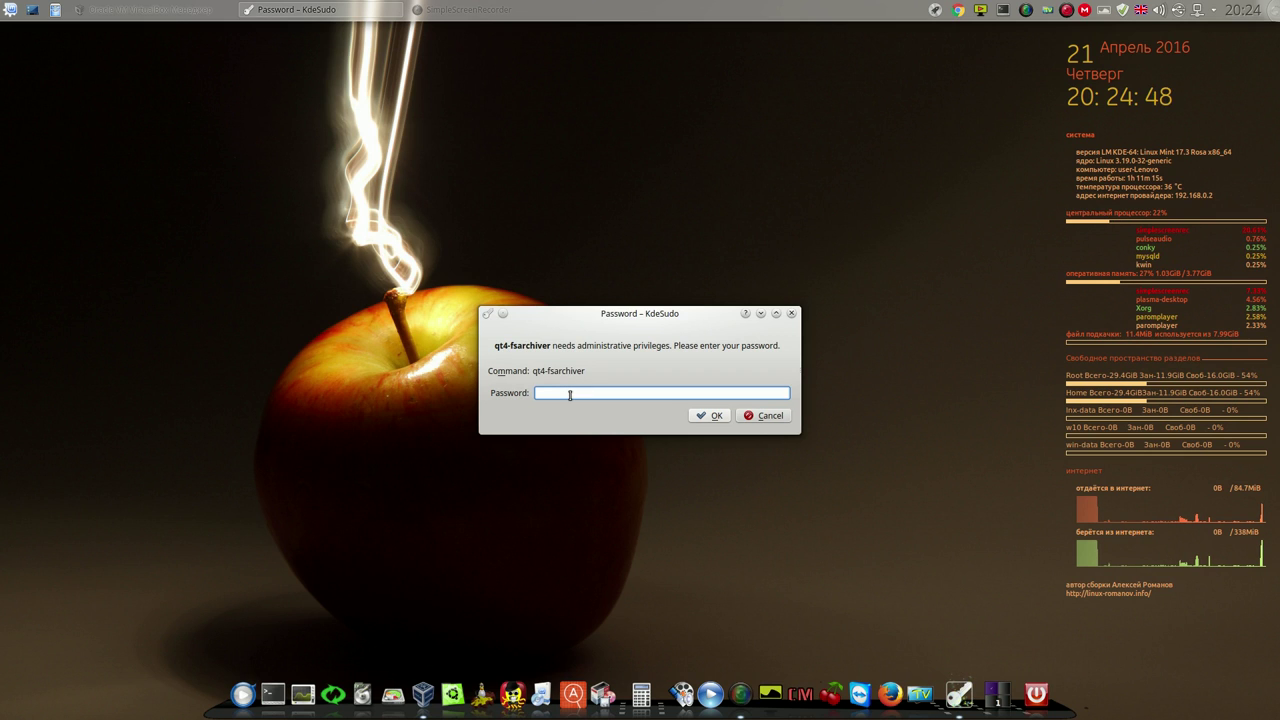
type("••••")
left_click(712, 416)
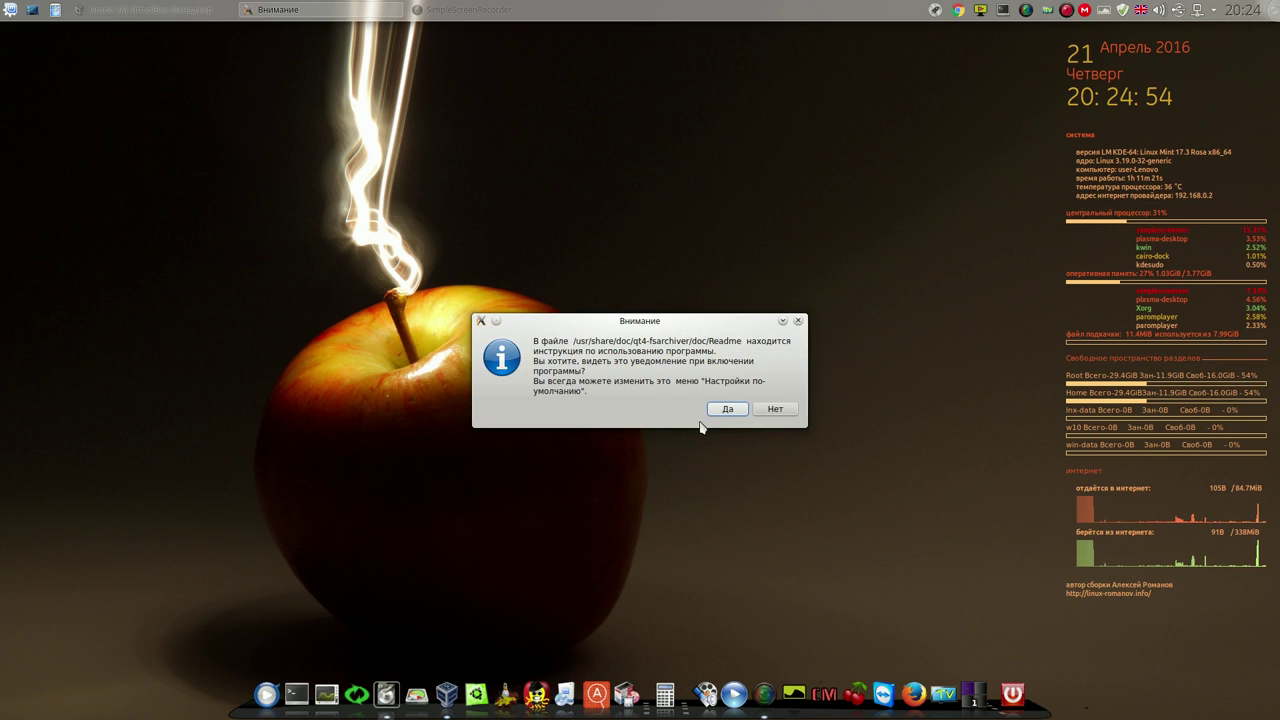
left_click(724, 408)
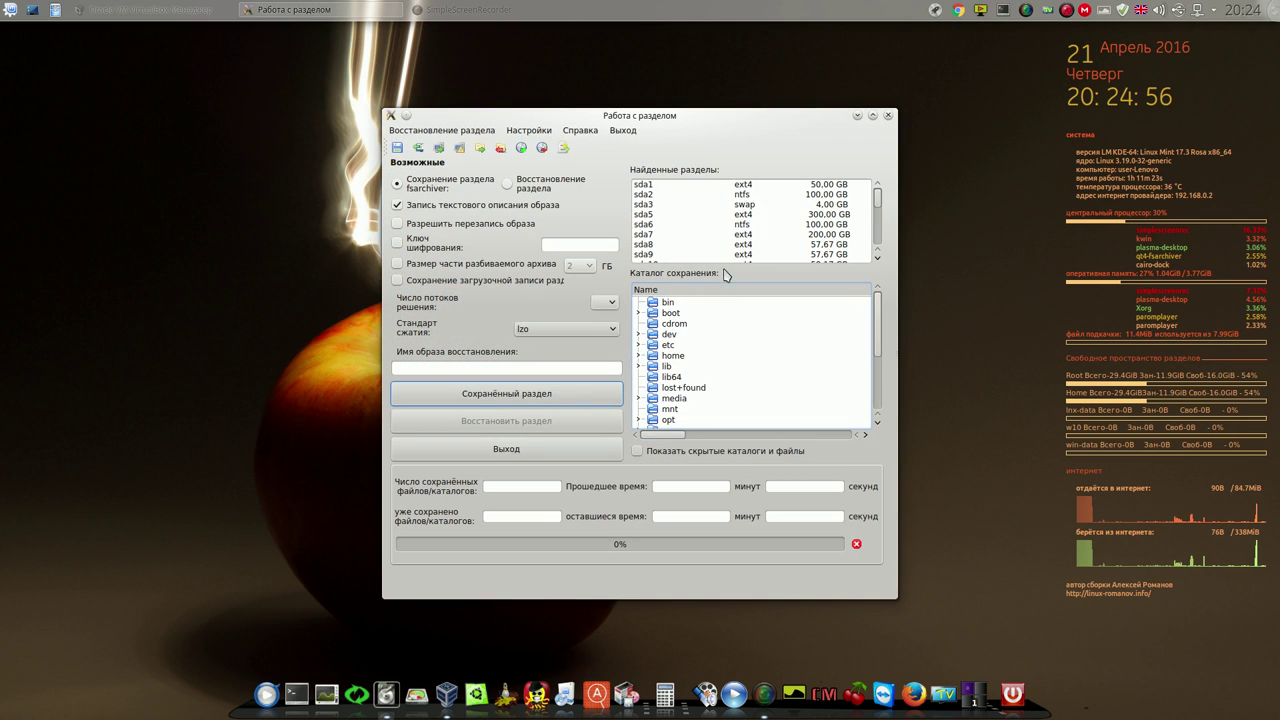
left_click_drag(726, 116, 595, 82)
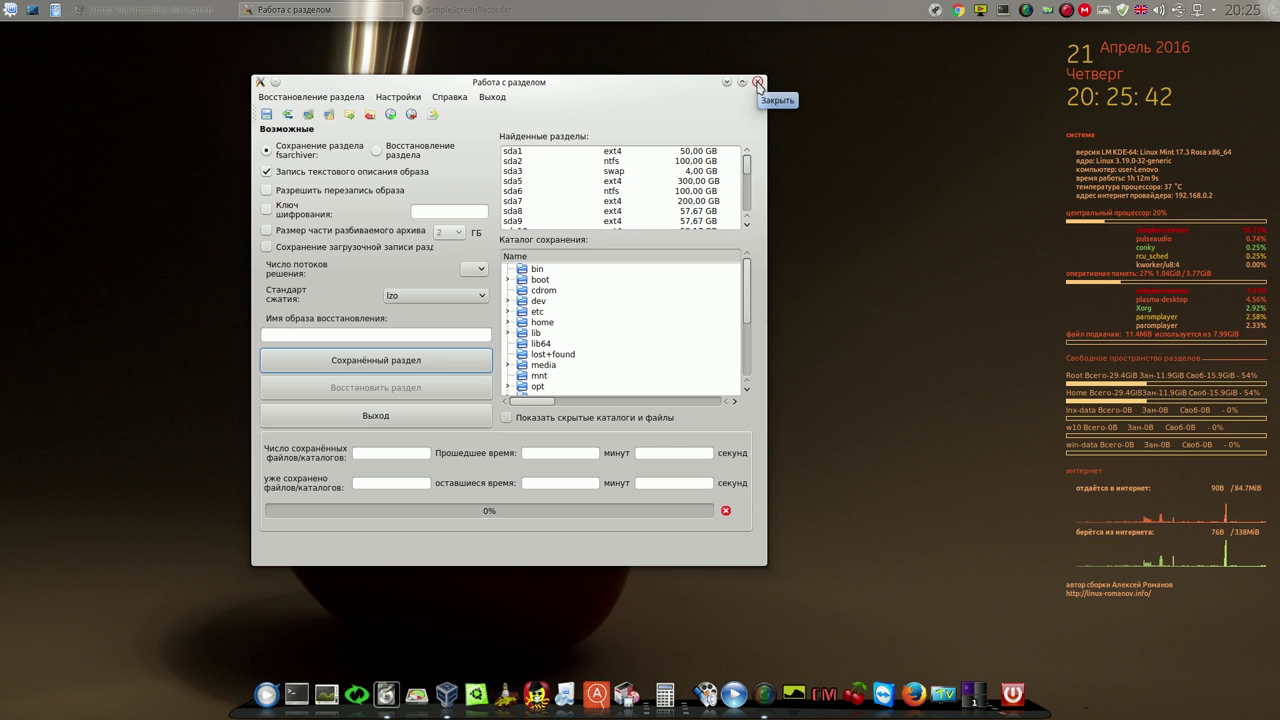
left_click(758, 83)
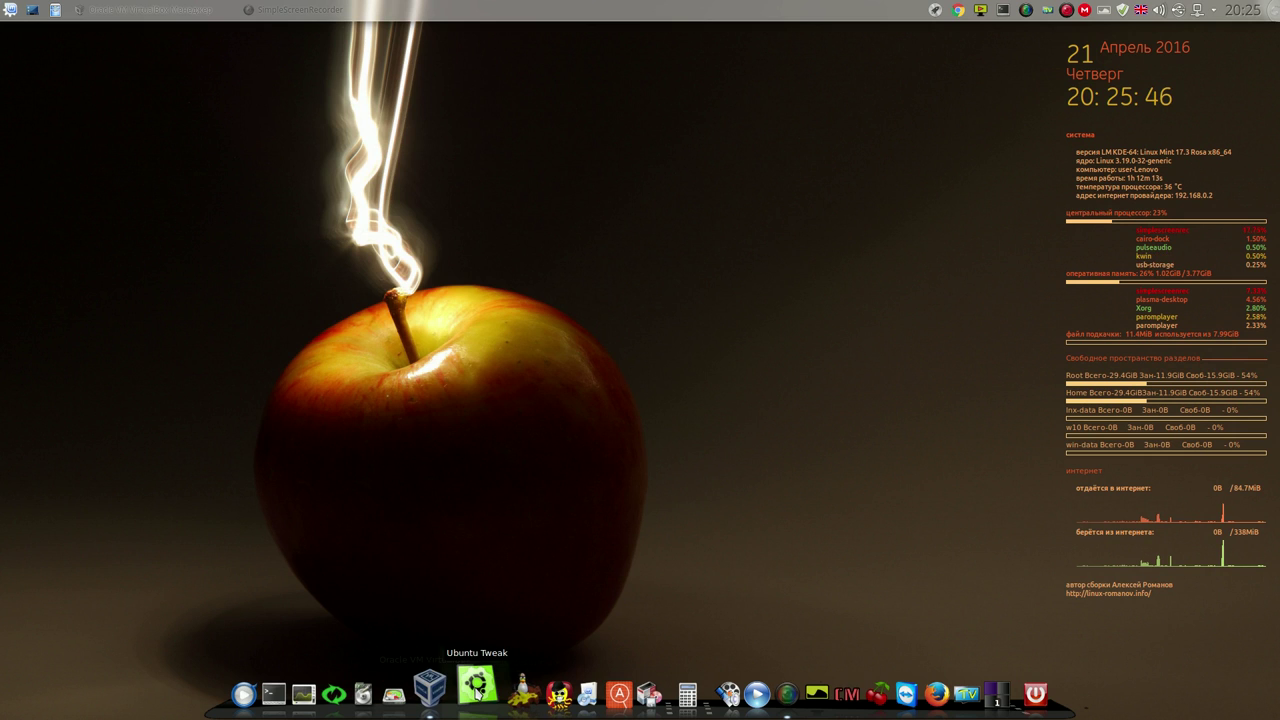
left_click(476, 686)
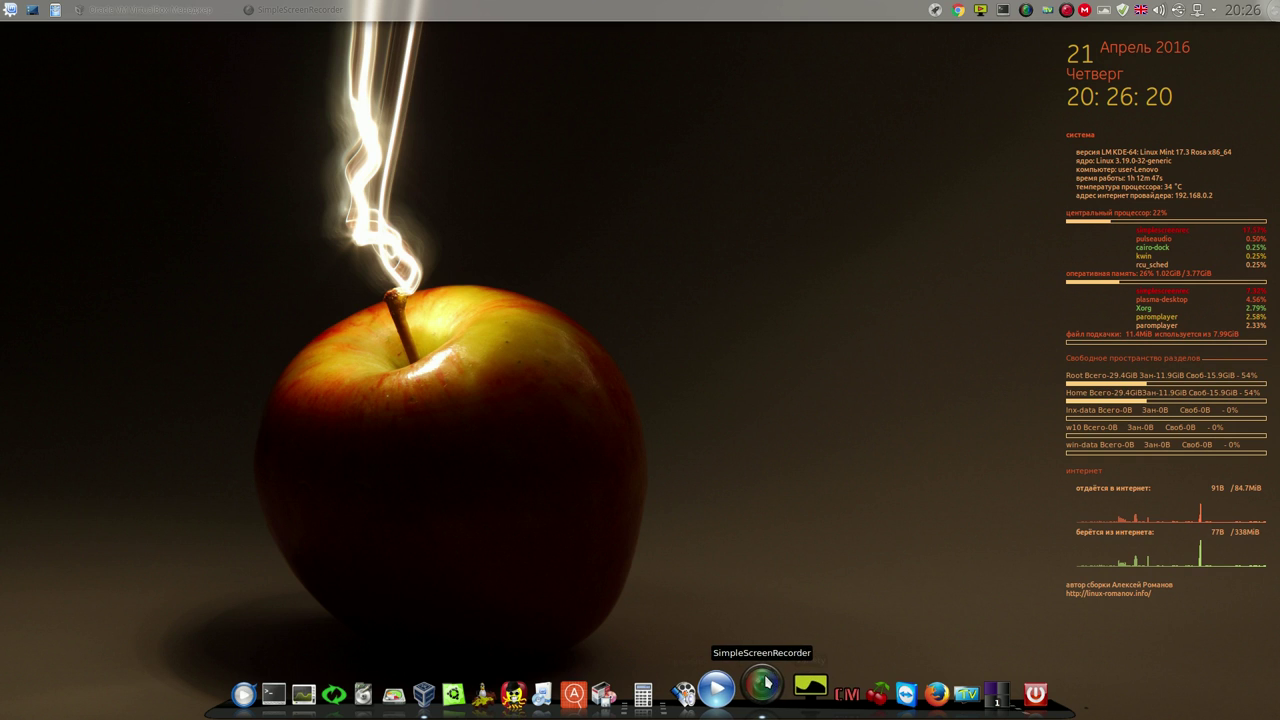
Open OpenShot Video Editor, look over its empty default project, and close it
left_click(742, 690)
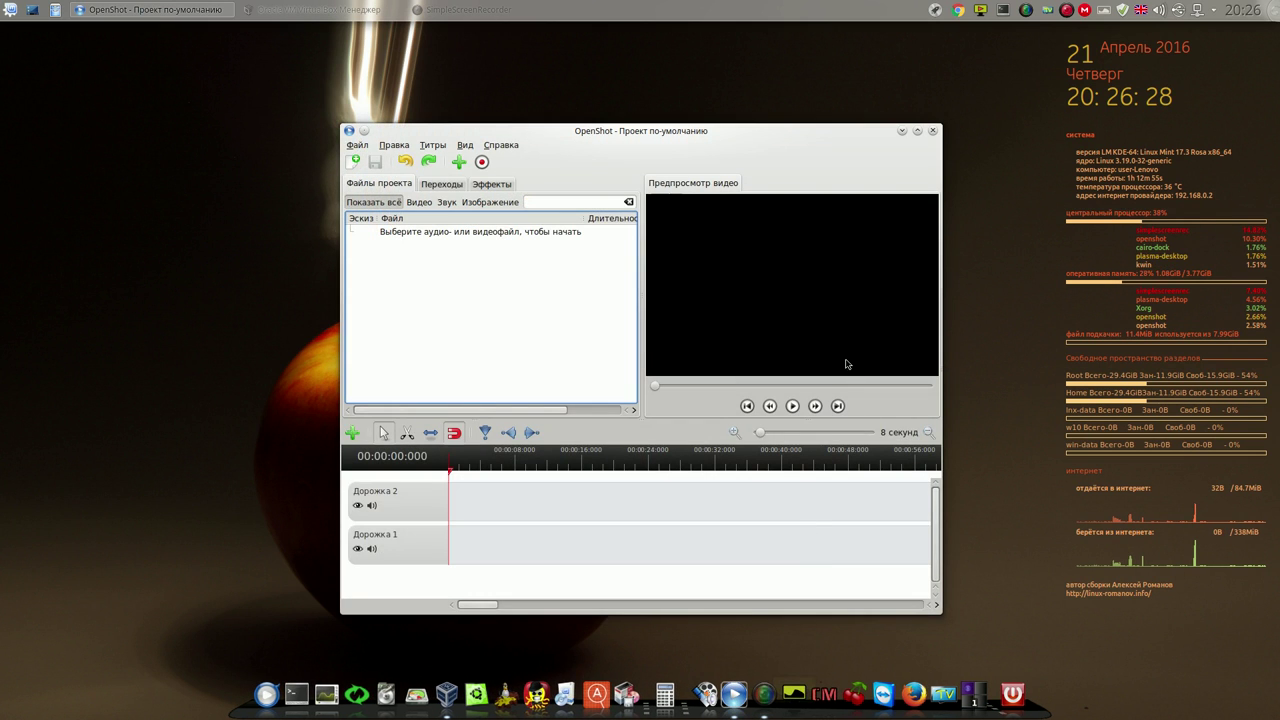
left_click(933, 131)
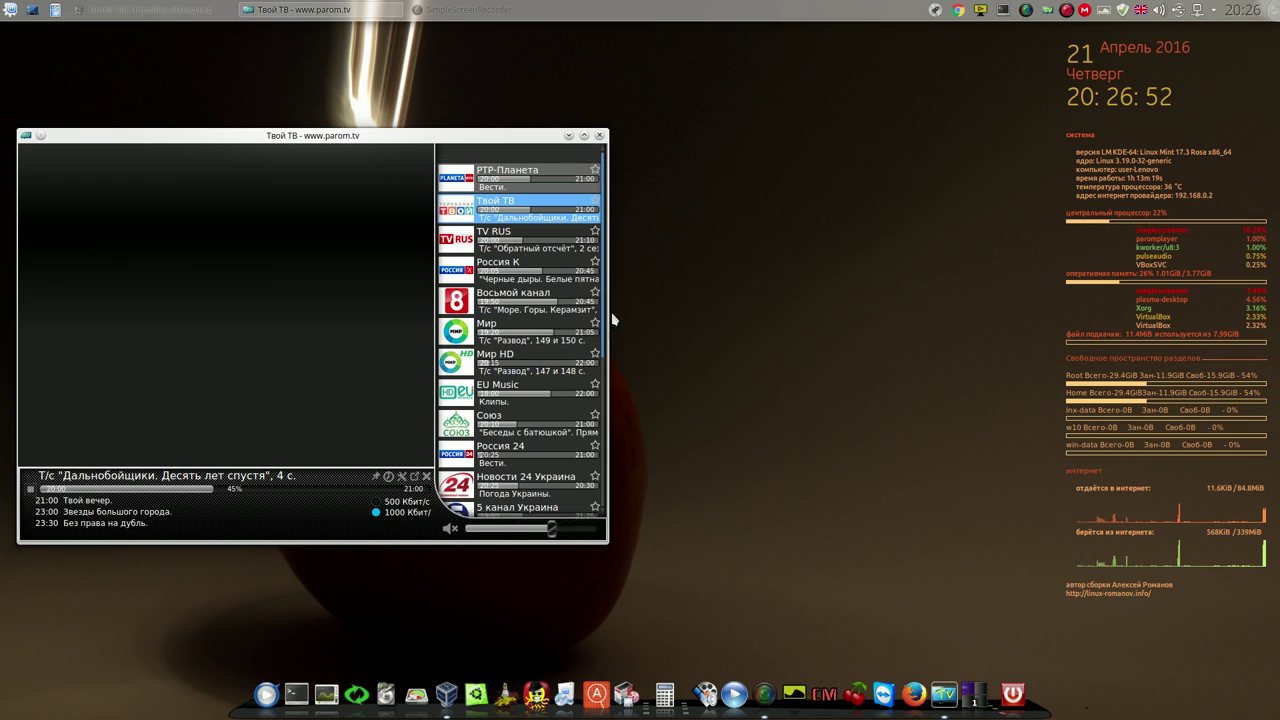
Watch the Твой ТВ stream briefly, then close the Parom.TV player
mouse_move(606, 291)
left_mouse_down()
mouse_move(596, 487)
mouse_move(592, 308)
left_mouse_up()
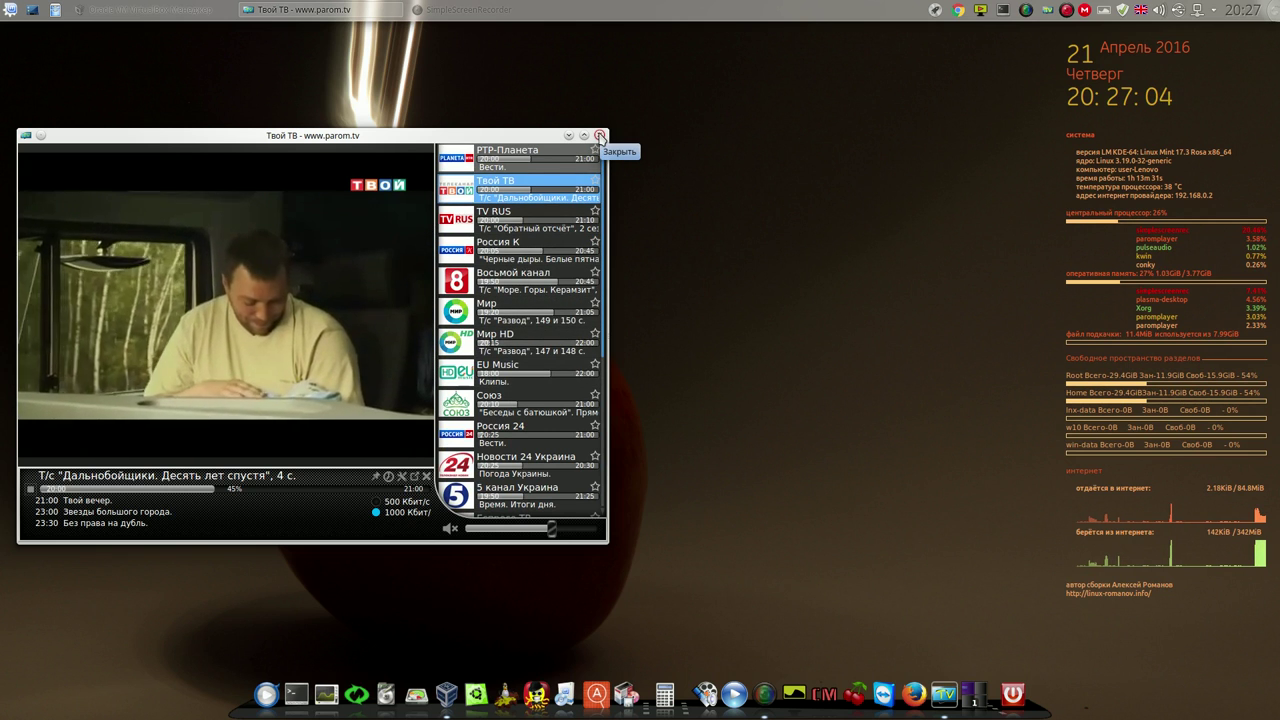
left_click(599, 135)
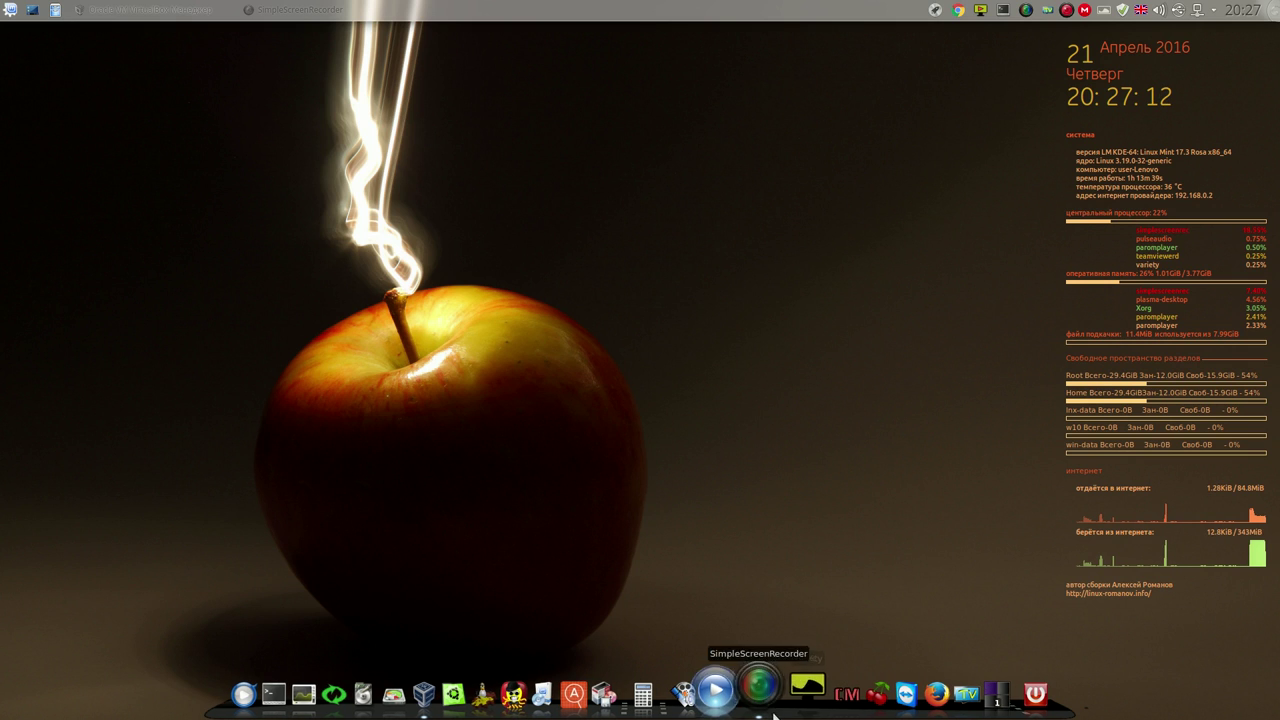
Start Variety Slideshow from its system tray icon
left_click(981, 10)
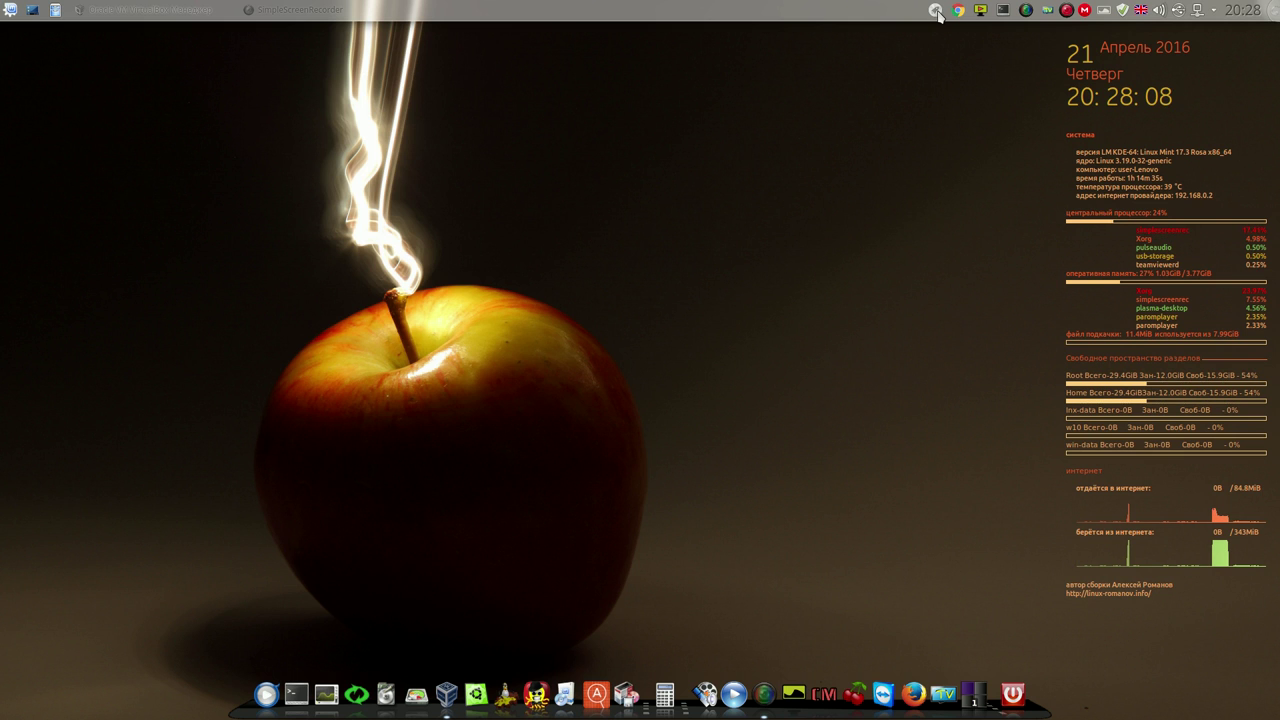
Browse App Grid pages 2 to 5, then launch LibreOffice Impress from page 3
key("super")
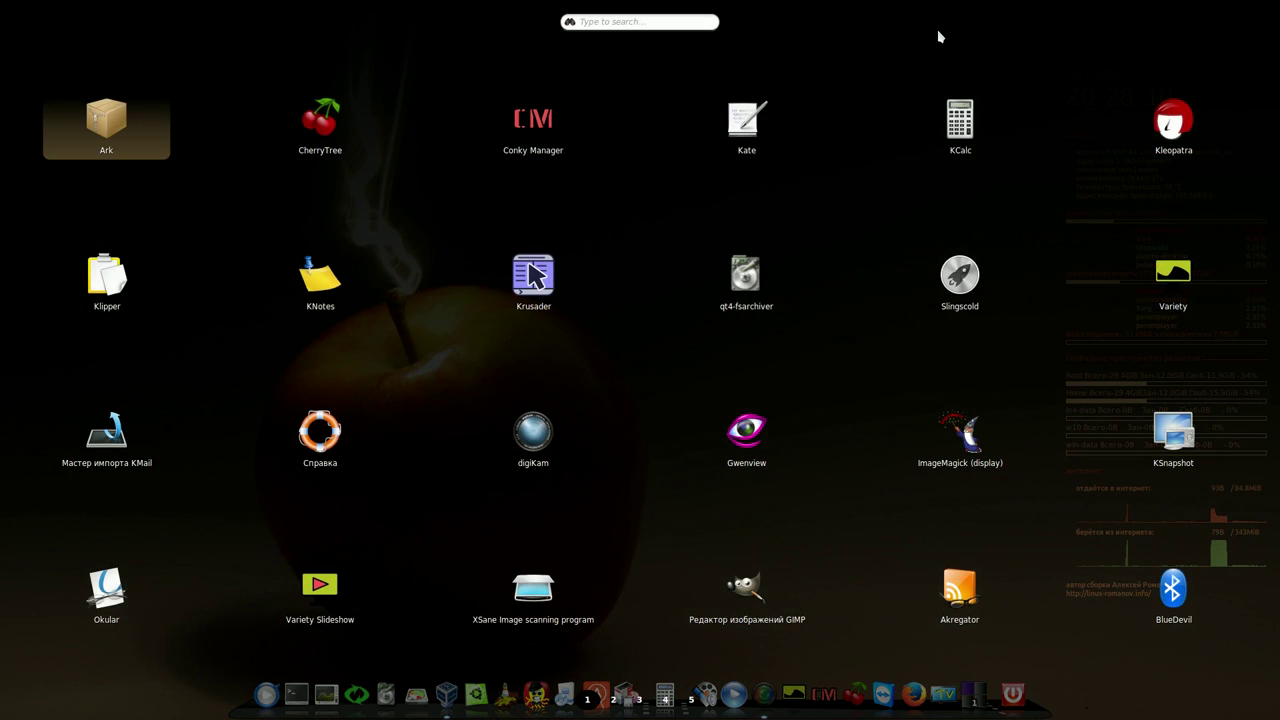
left_click(614, 700)
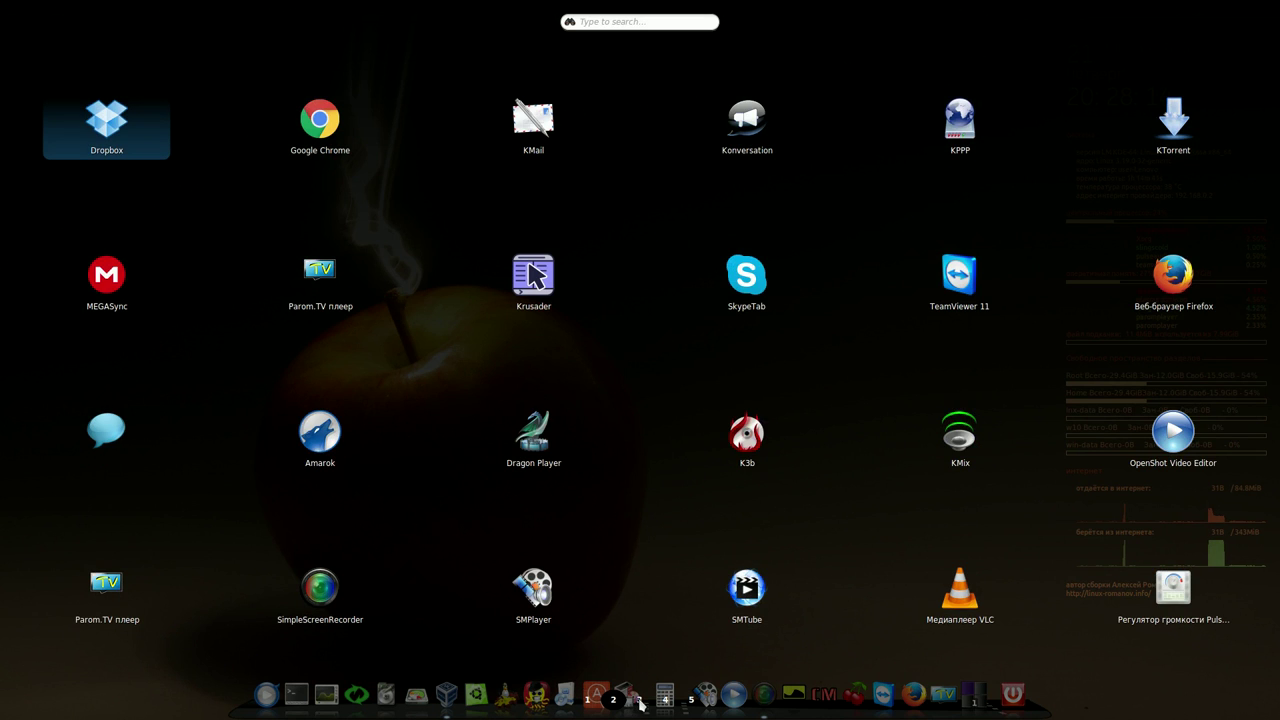
left_click(640, 701)
left_click(665, 700)
left_click(691, 700)
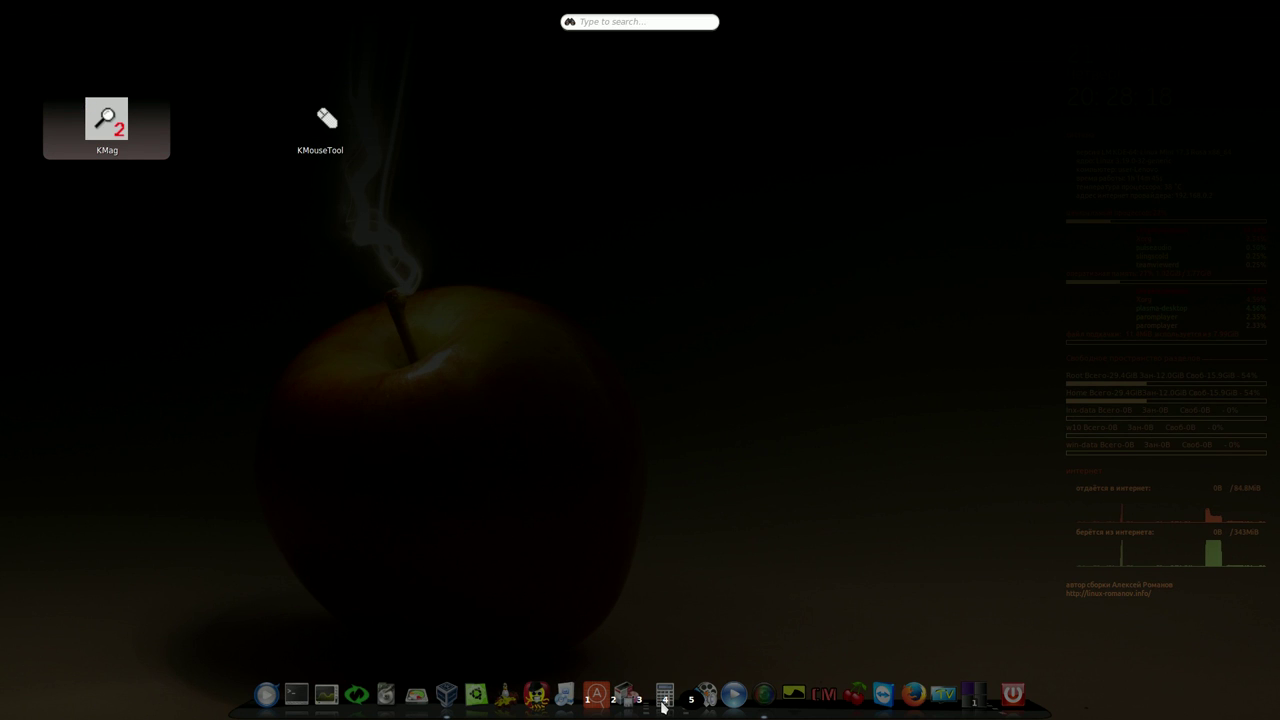
left_click(640, 701)
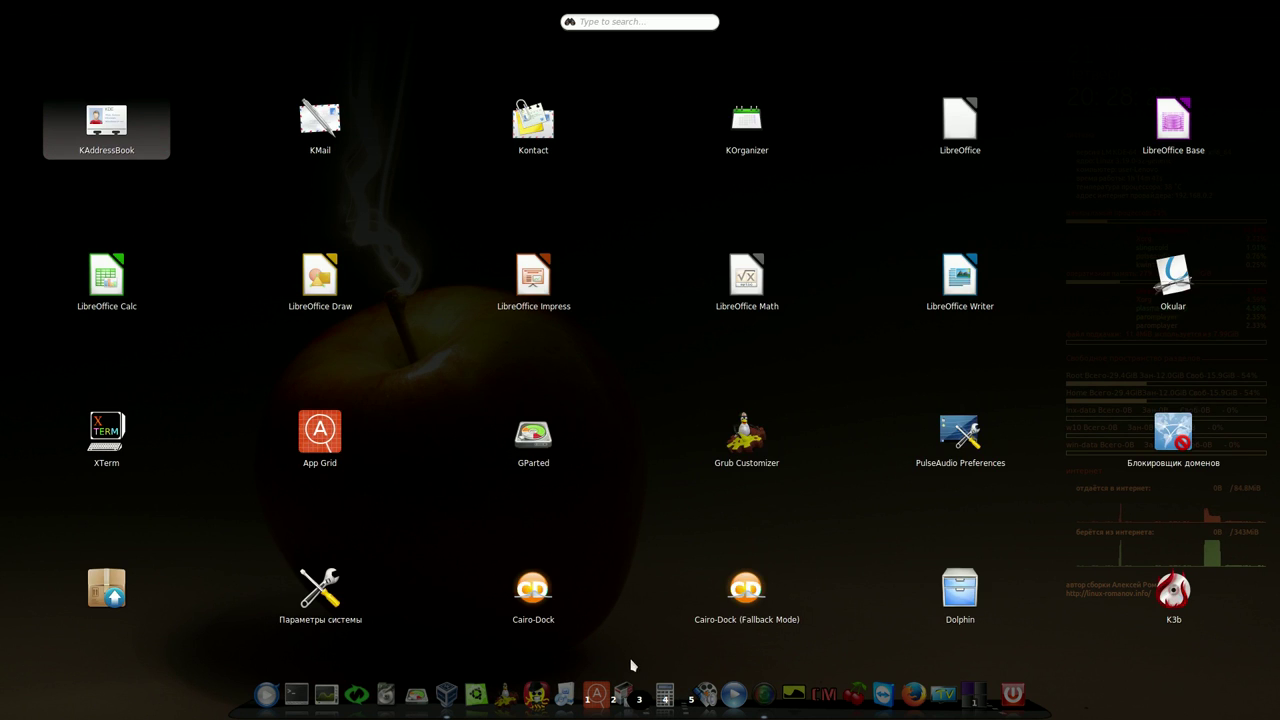
left_click(528, 284)
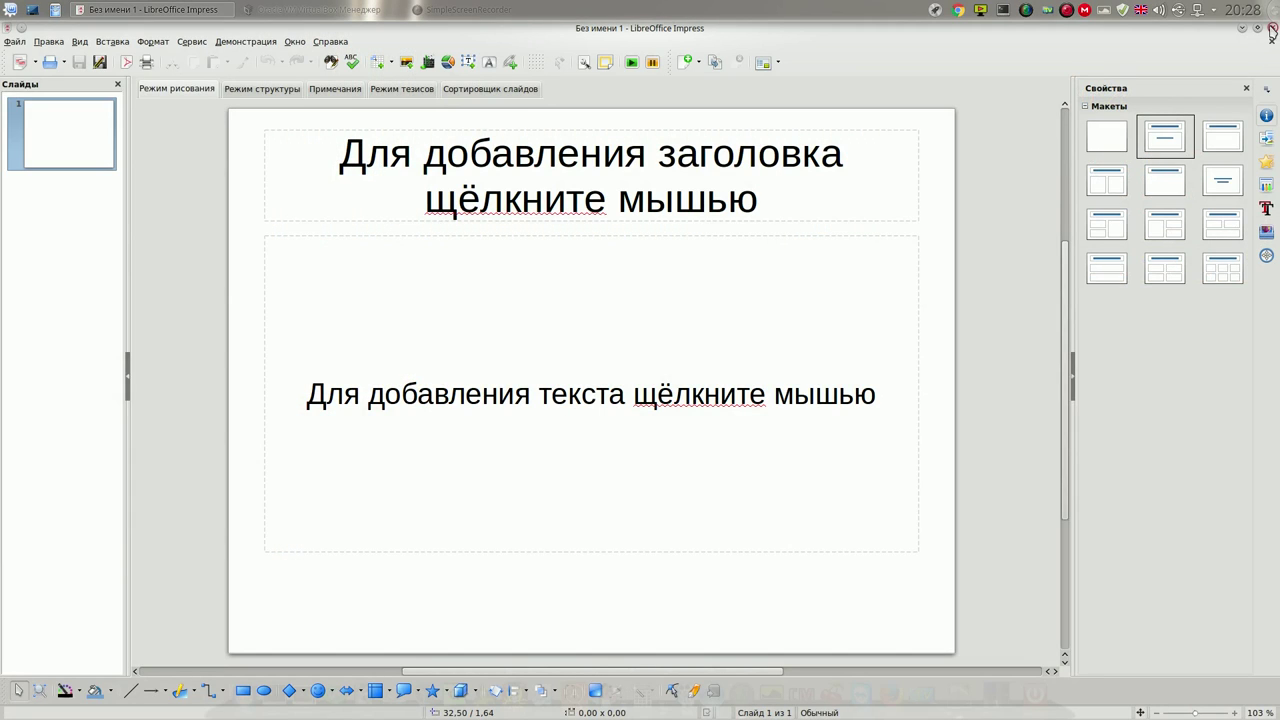
Close the empty untitled LibreOffice Impress window
left_click(1272, 29)
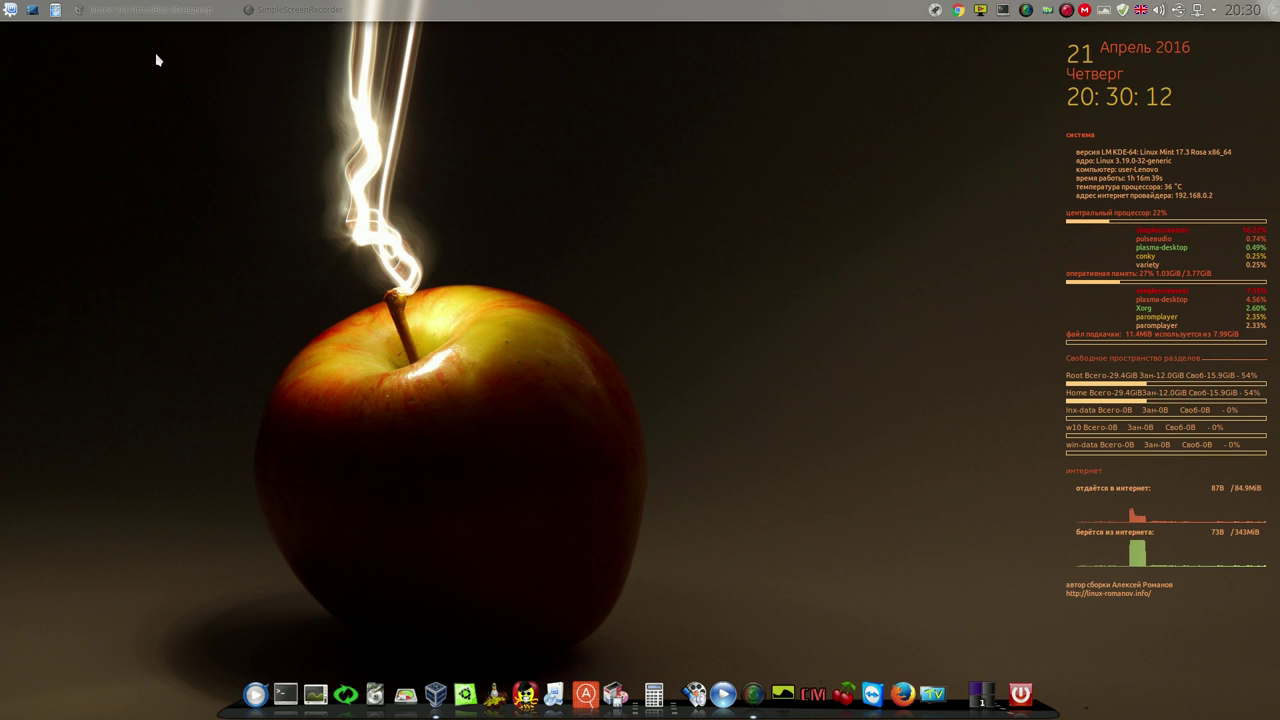
Launch System Settings from Kikoff's Настройка category and go to the desktop effects settings
left_click(12, 12)
left_click(90, 52)
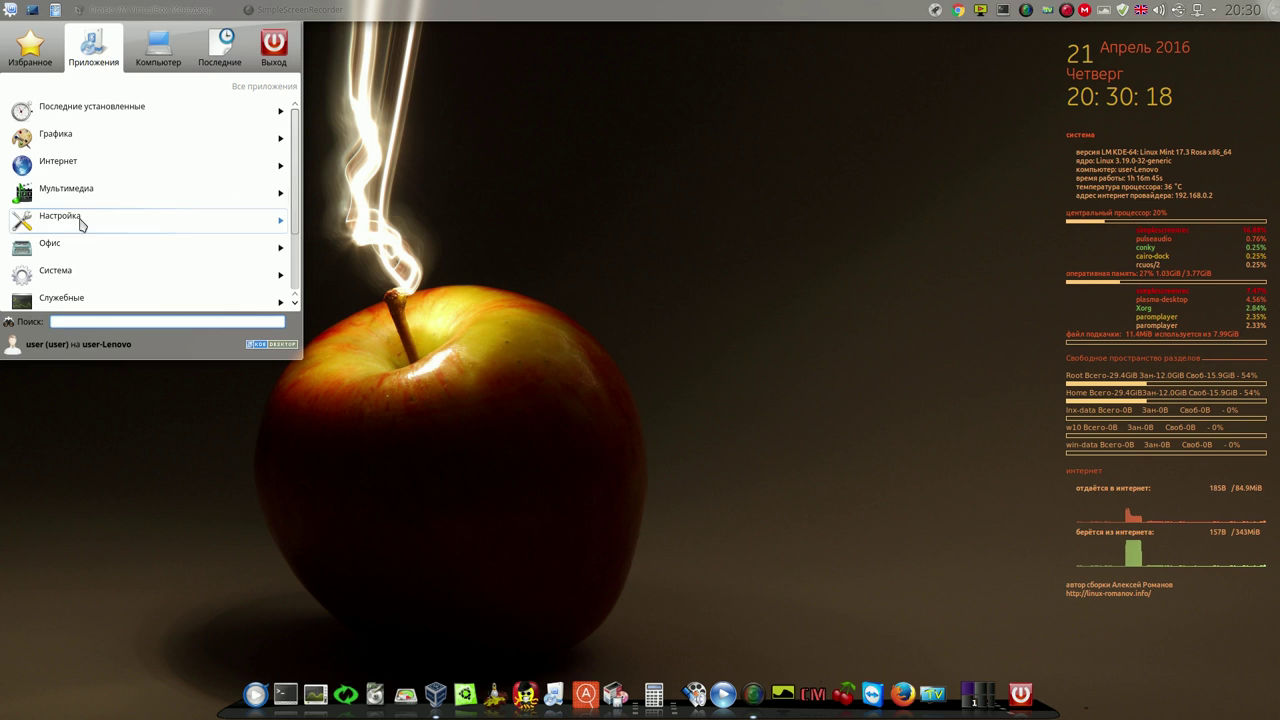
left_click(76, 221)
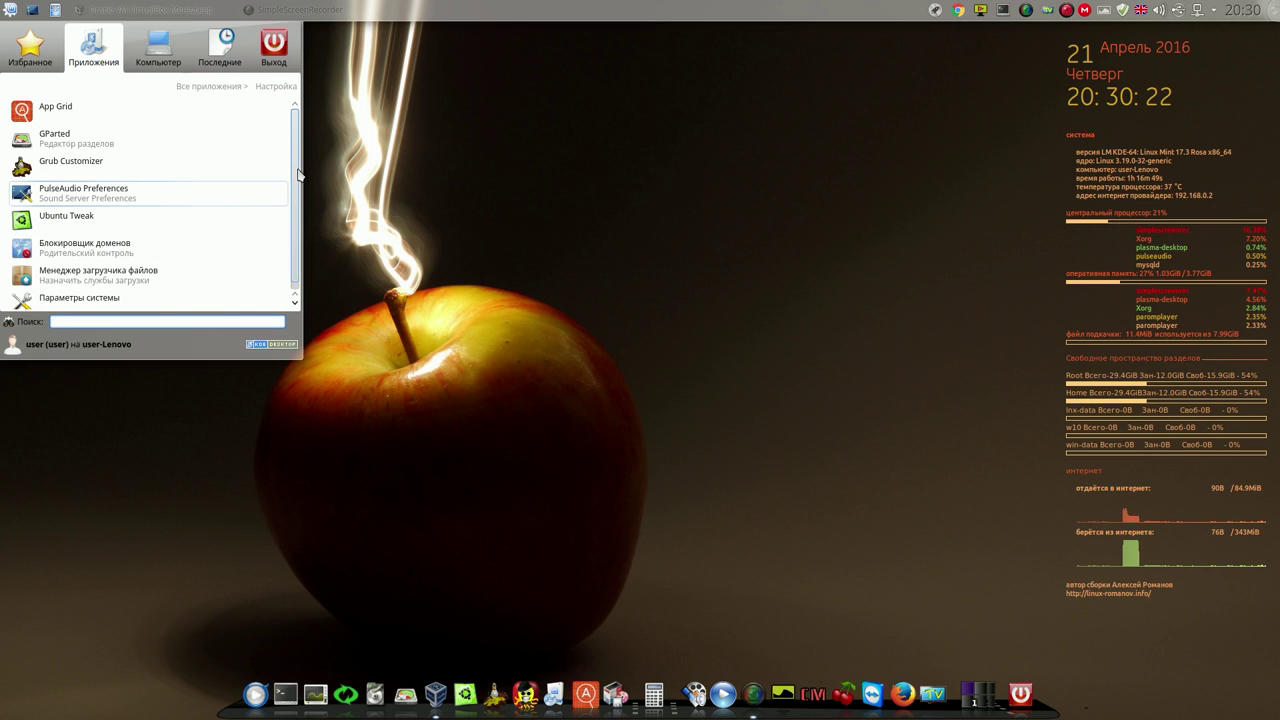
left_click(110, 297)
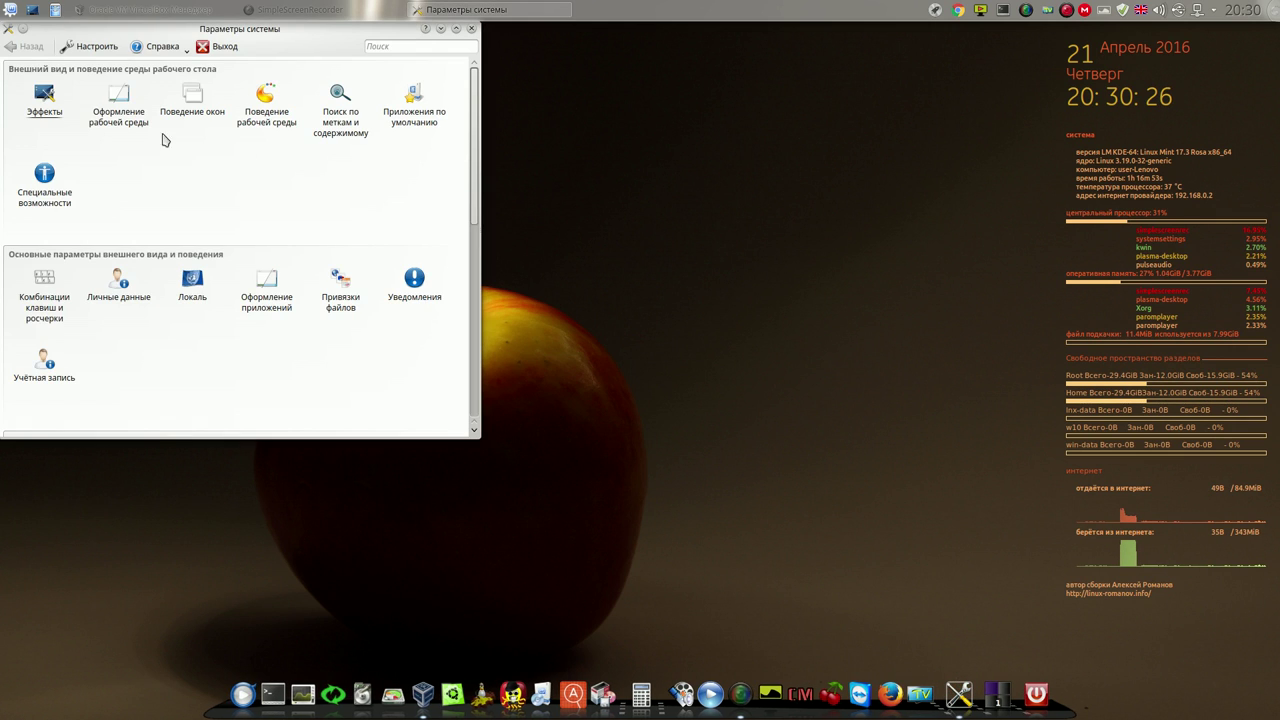
left_click(45, 96)
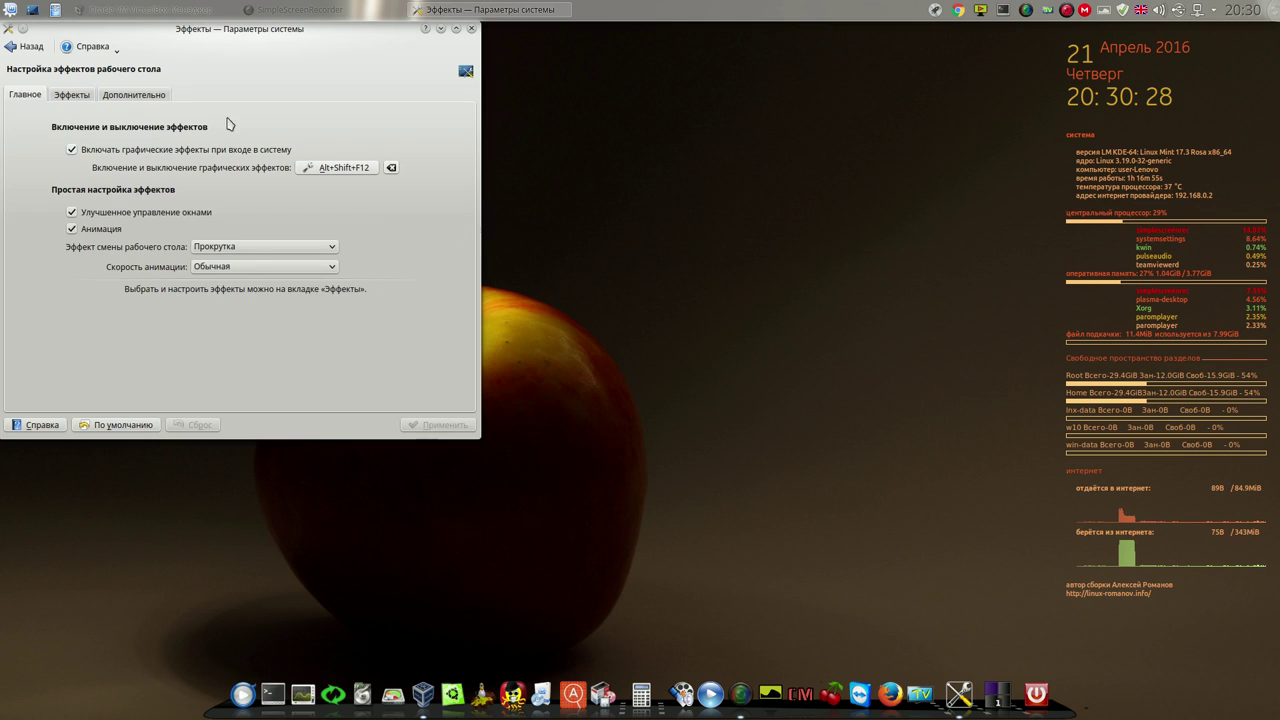
In the Эффекты list, switch on the Волшебная лампа effect
left_click(74, 94)
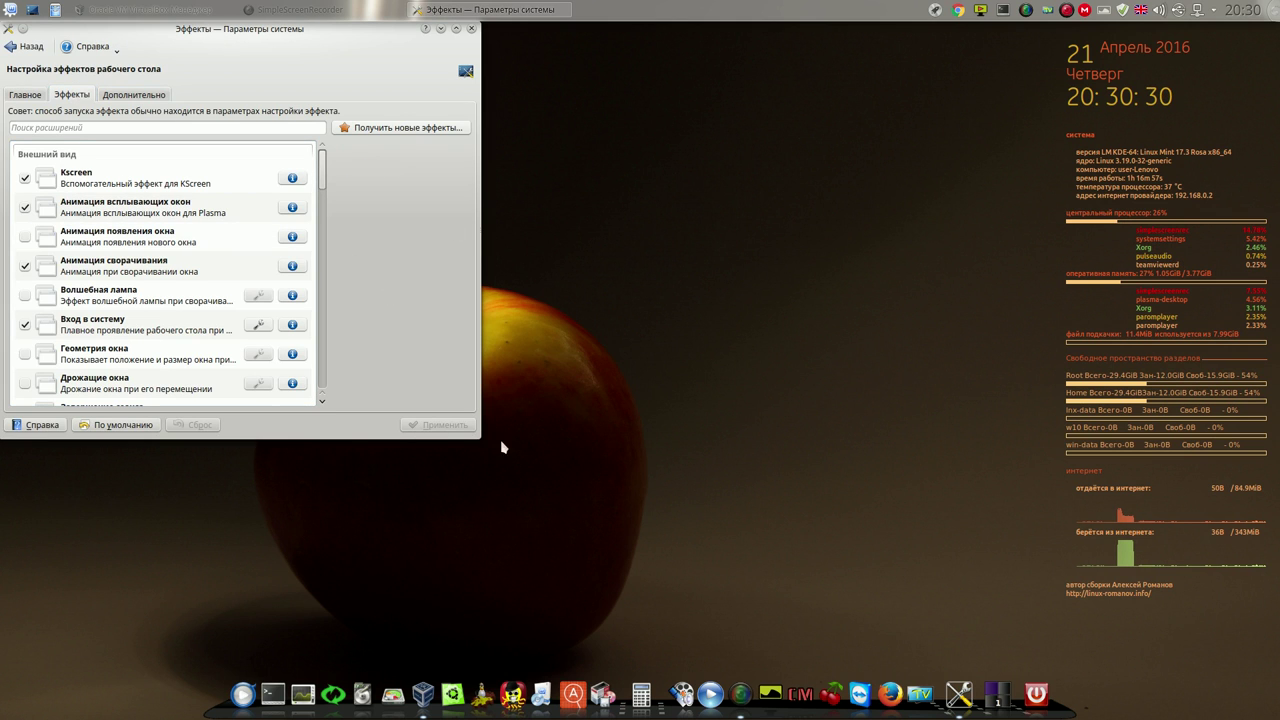
left_click_drag(478, 442, 797, 560)
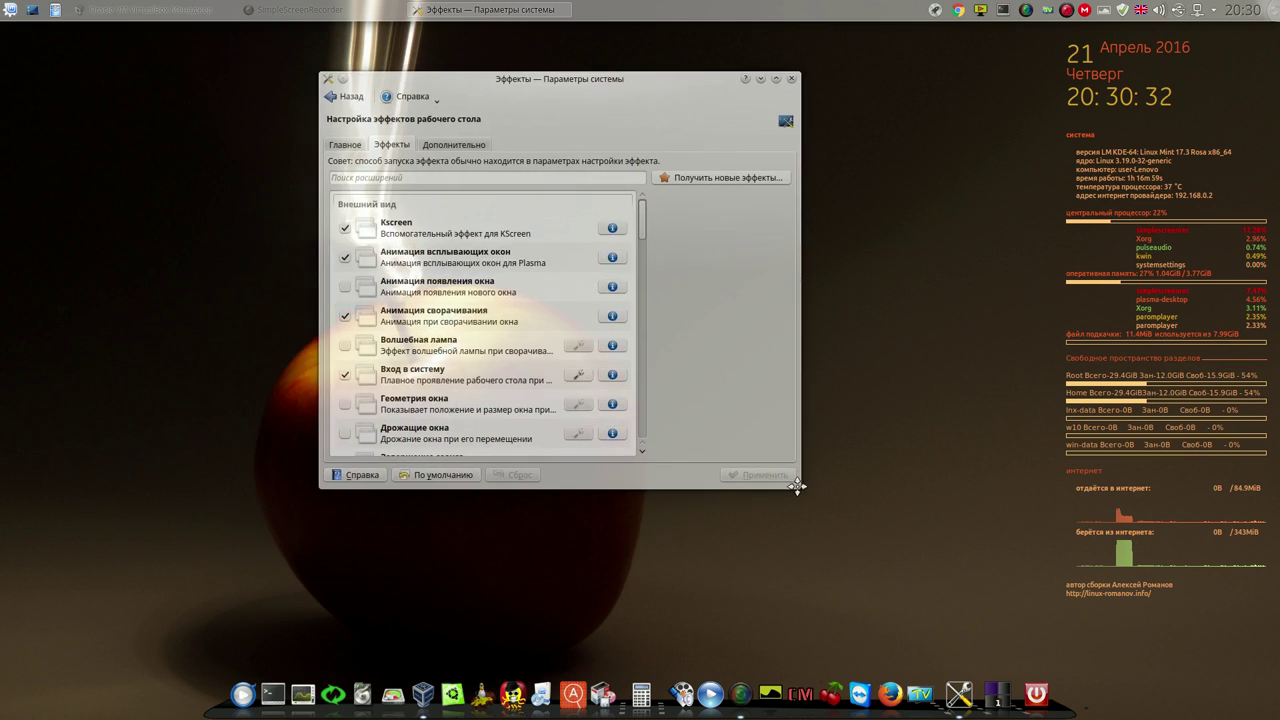
scroll(400, 305, "down", 1)
left_click(343, 336)
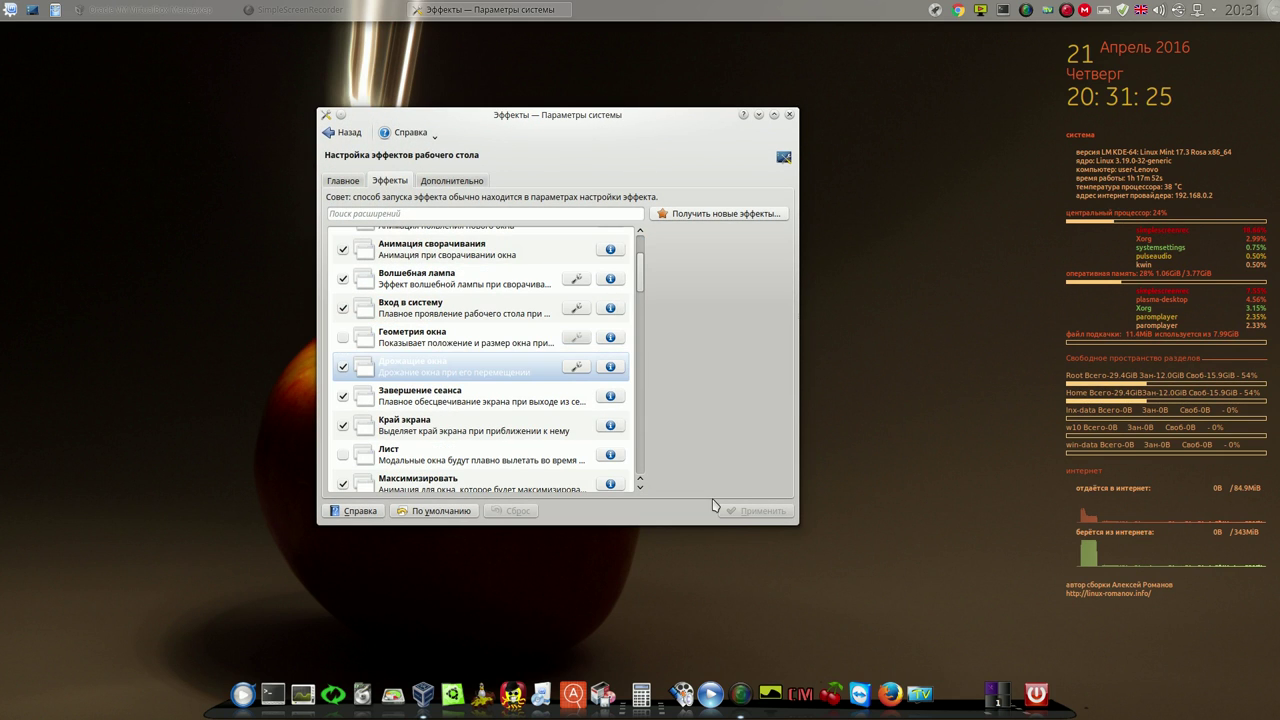
mouse_move(687, 122)
left_mouse_down()
mouse_move(623, 185)
mouse_move(654, 137)
mouse_move(688, 128)
left_mouse_up()
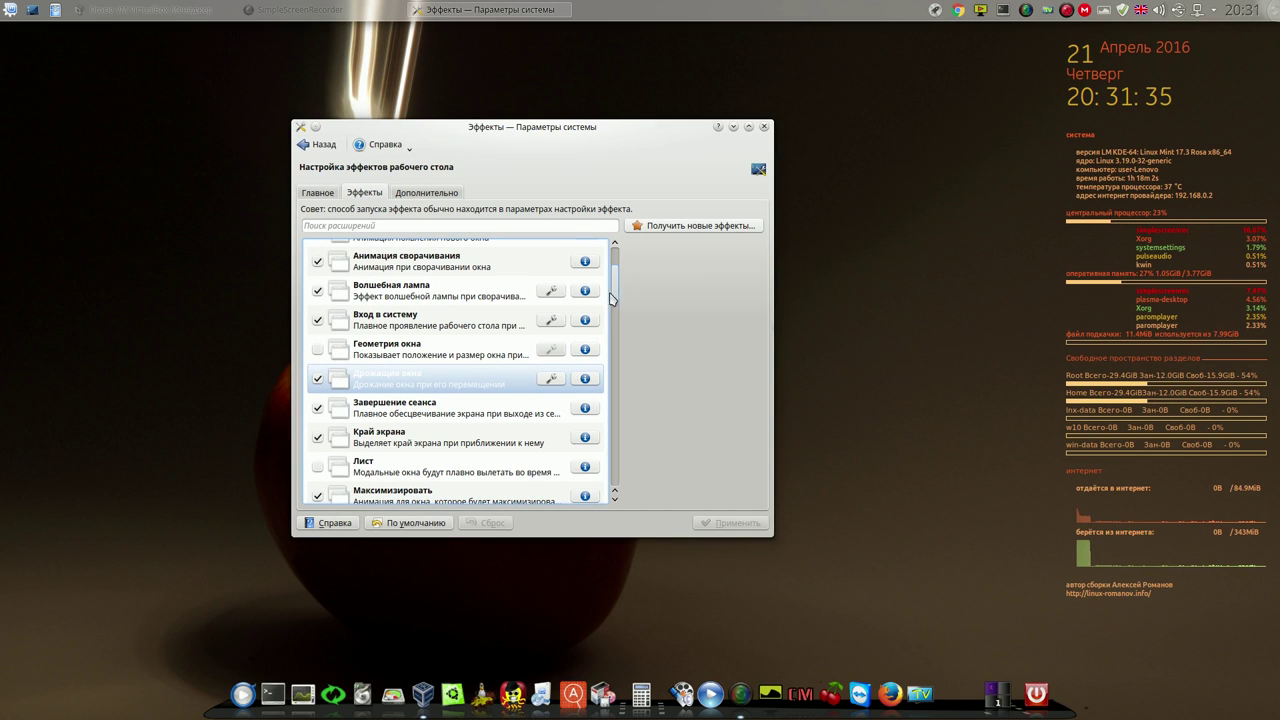
Launch Ubuntu Tweak from the dock, move its window, then close it
left_click(455, 690)
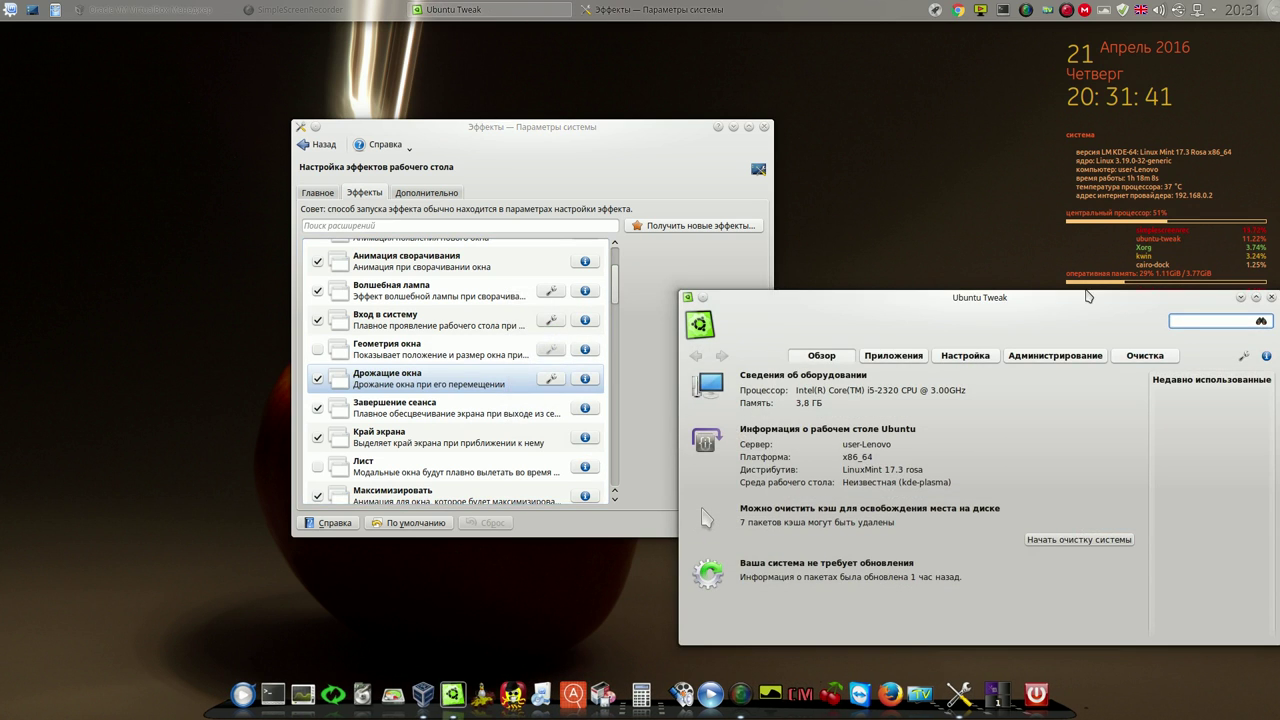
left_click_drag(1088, 296, 947, 115)
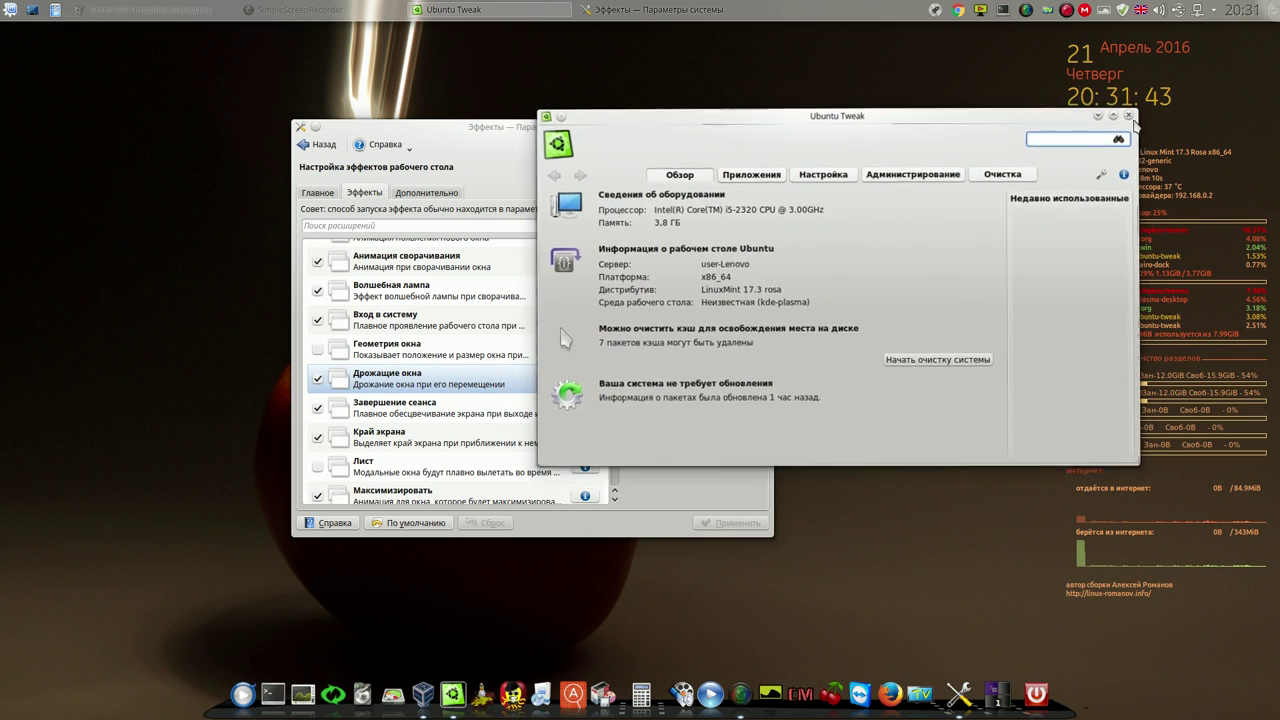
left_click(1129, 116)
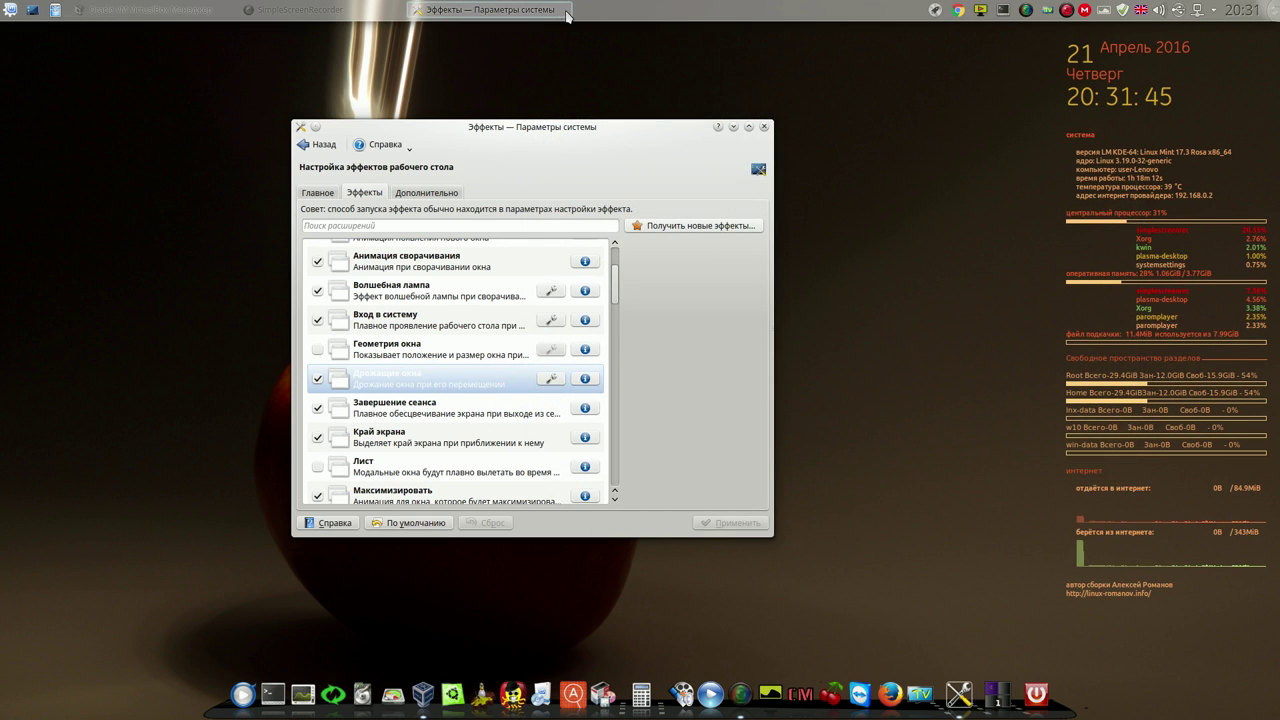
Move the settings window down and tick the Распад window effect
left_click_drag(617, 277, 616, 359)
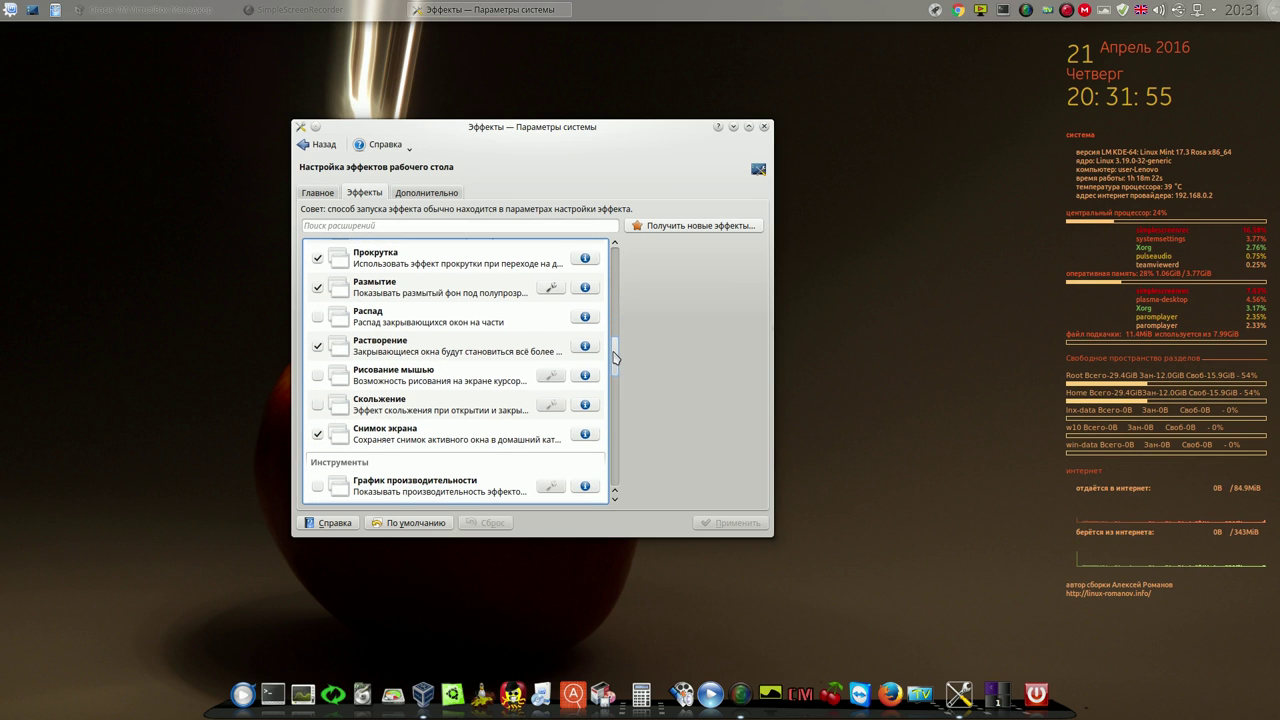
left_click(317, 316)
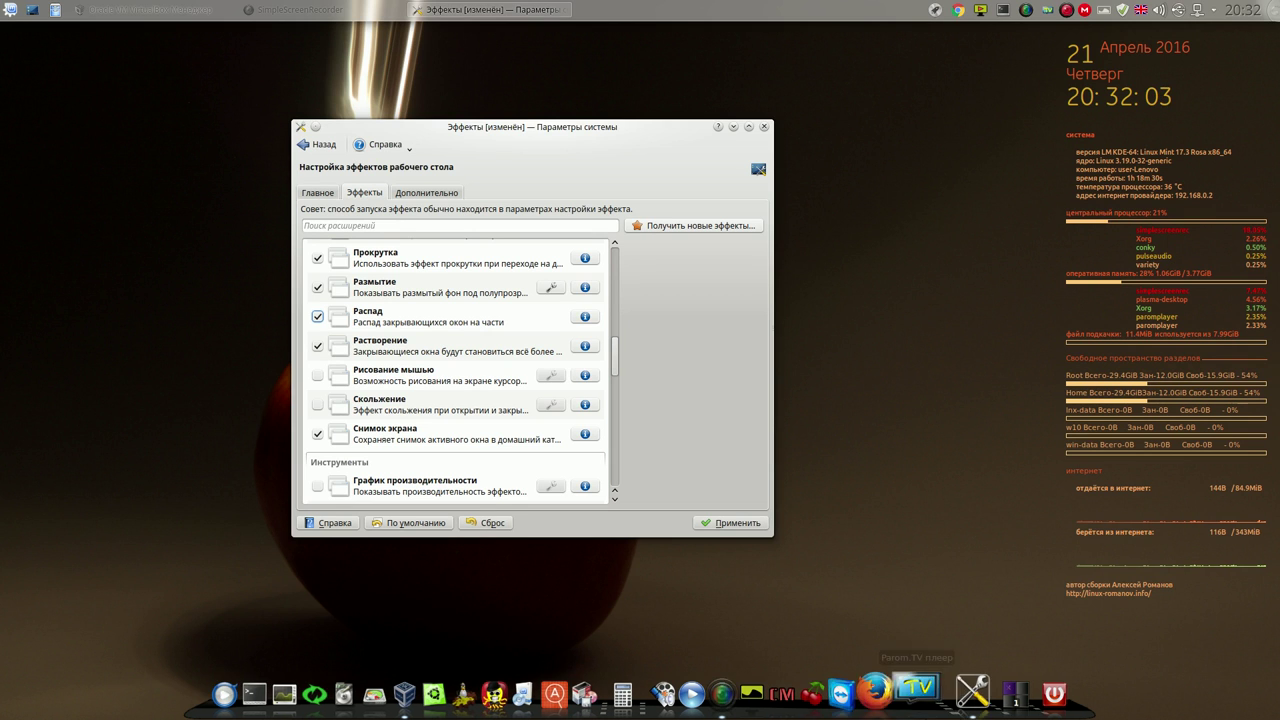
Apply the Распад effect, opening and closing Parom.TV before and after to see it shatter
left_click(930, 692)
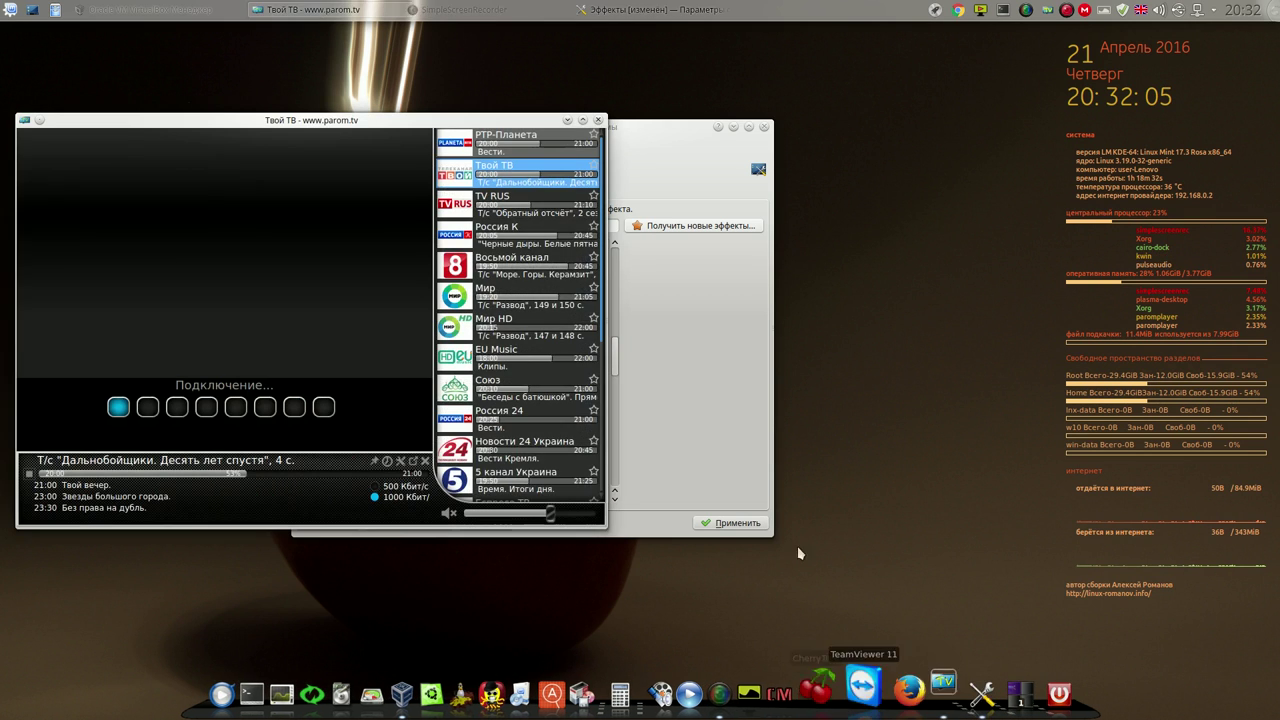
left_click(598, 120)
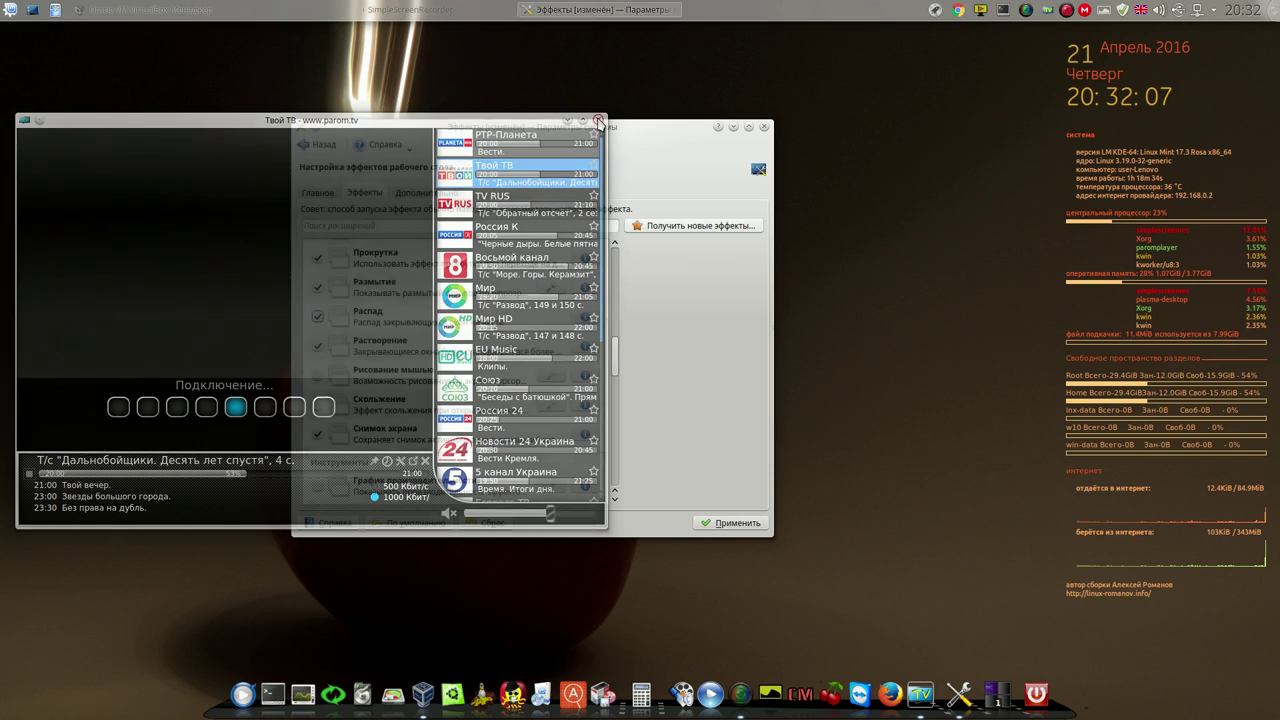
left_click(728, 523)
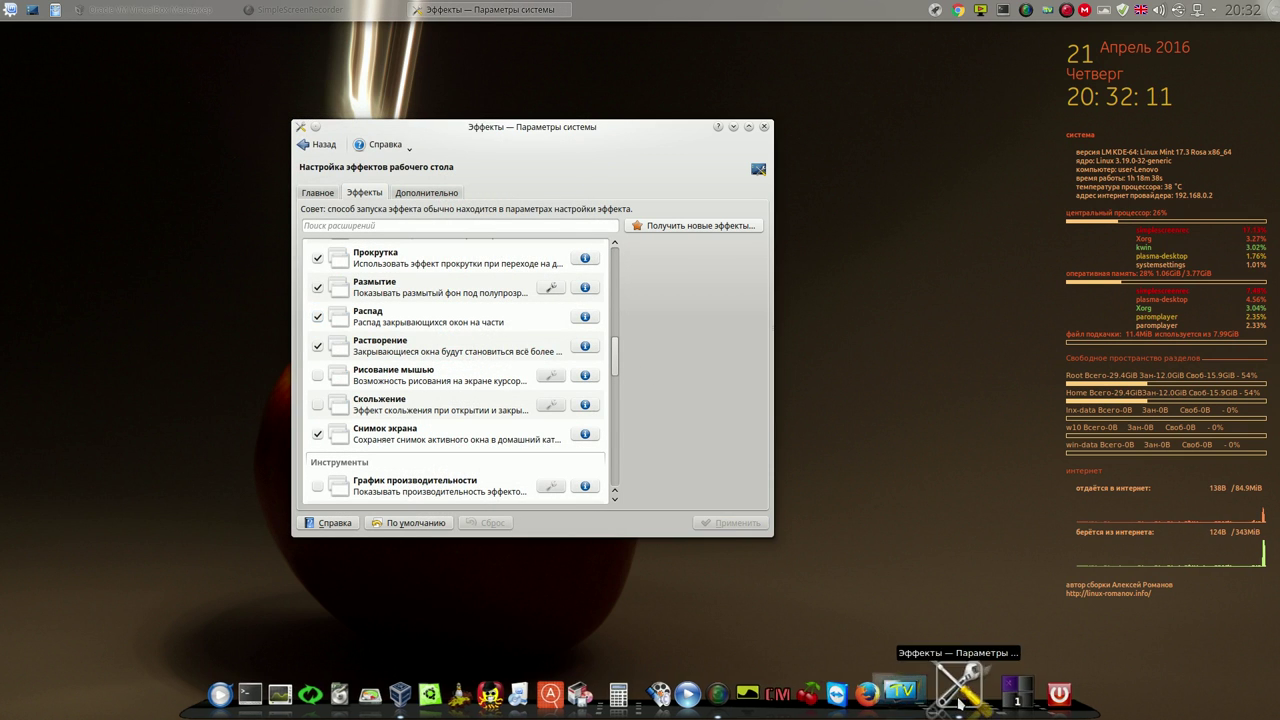
left_click(921, 690)
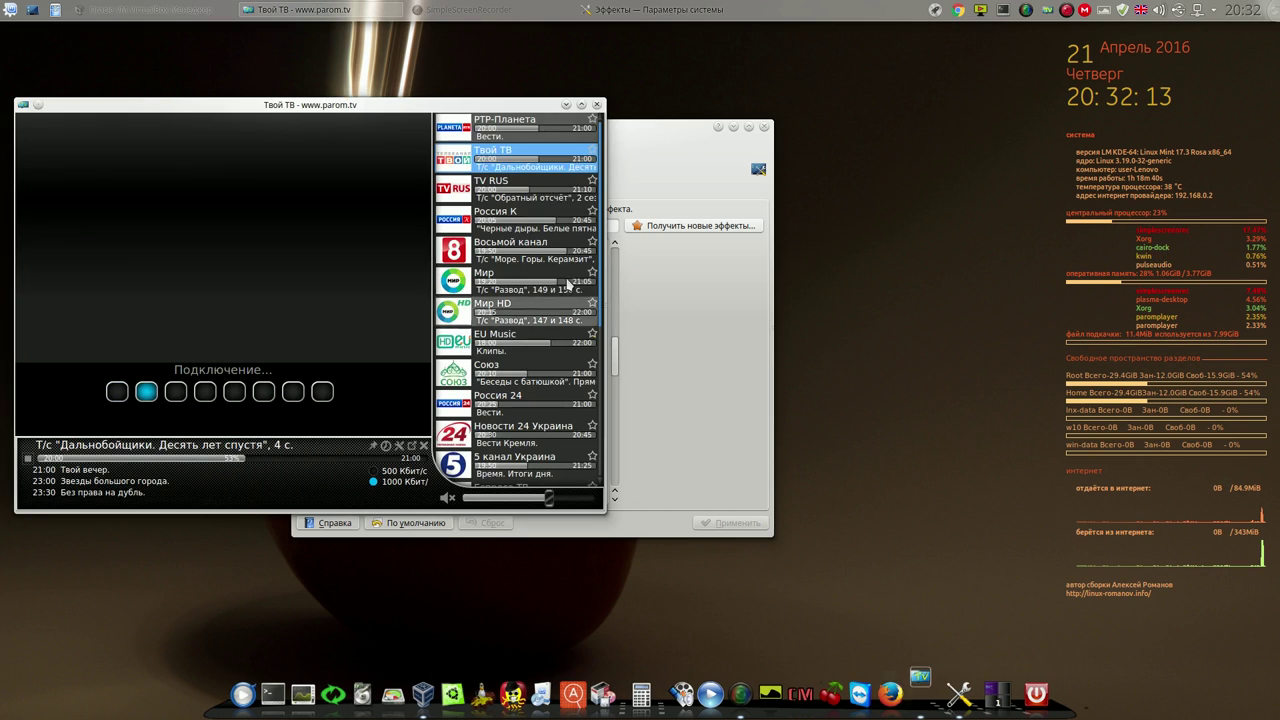
left_click(597, 104)
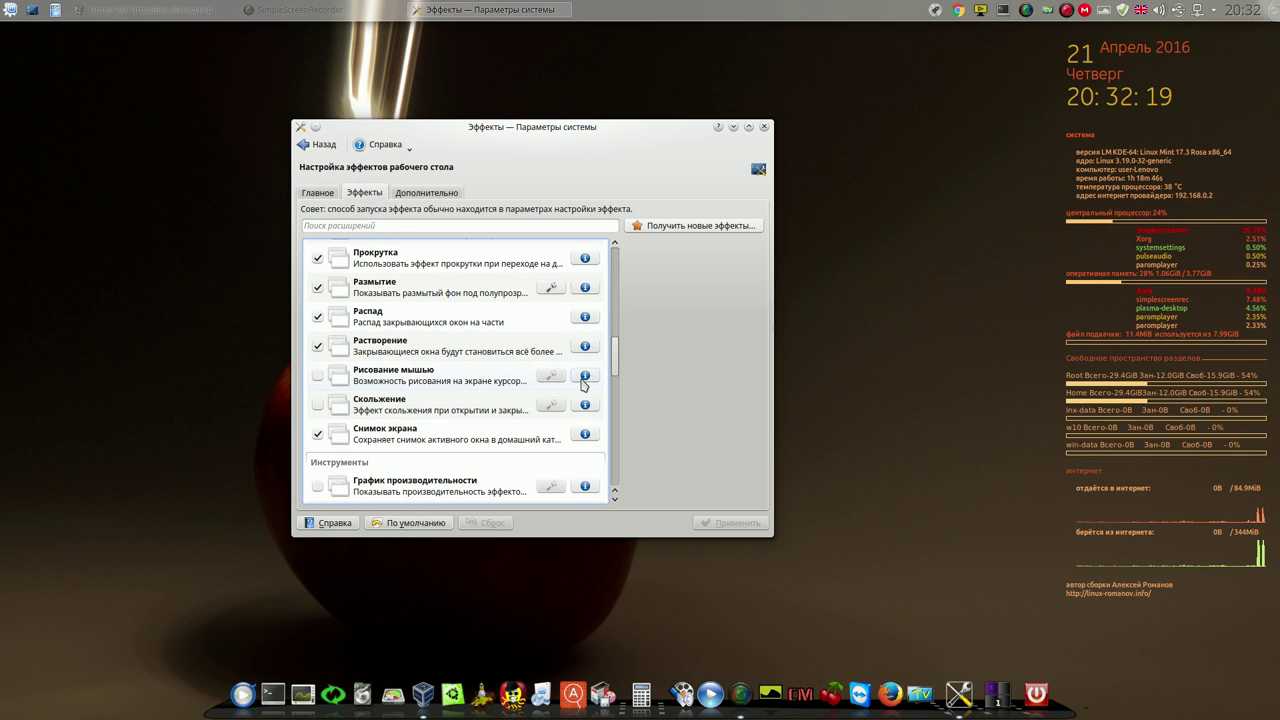
Scroll to Куб с рабочими столами and open its settings (80 % opacity, Ctrl+F11)
left_click_drag(615, 355, 603, 441)
scroll(600, 447, "down", 1)
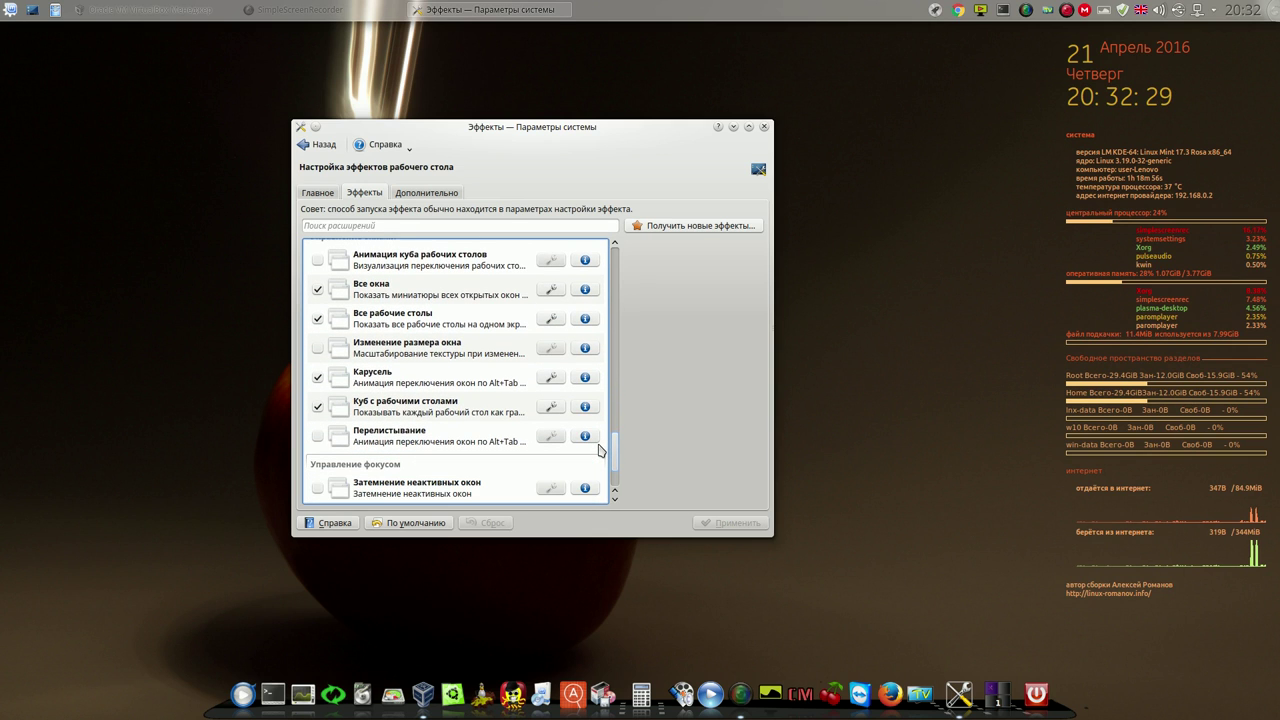
scroll(600, 450, "down", 2)
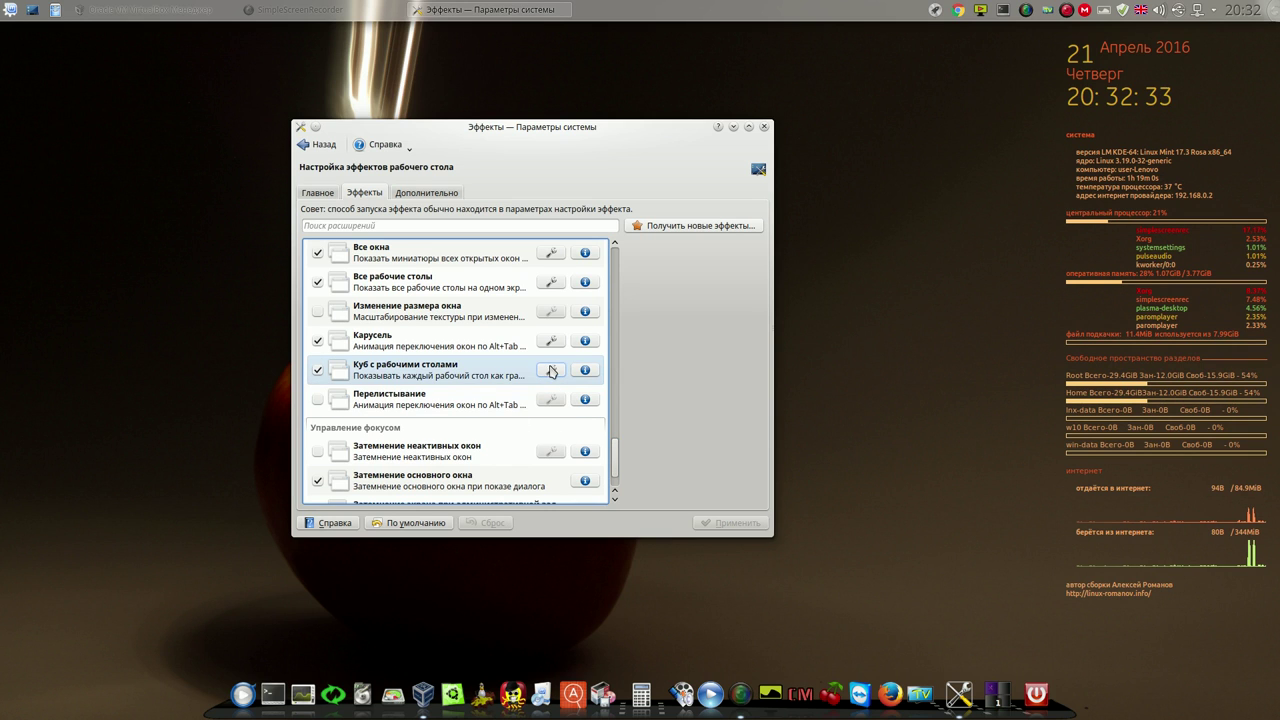
left_click(549, 370)
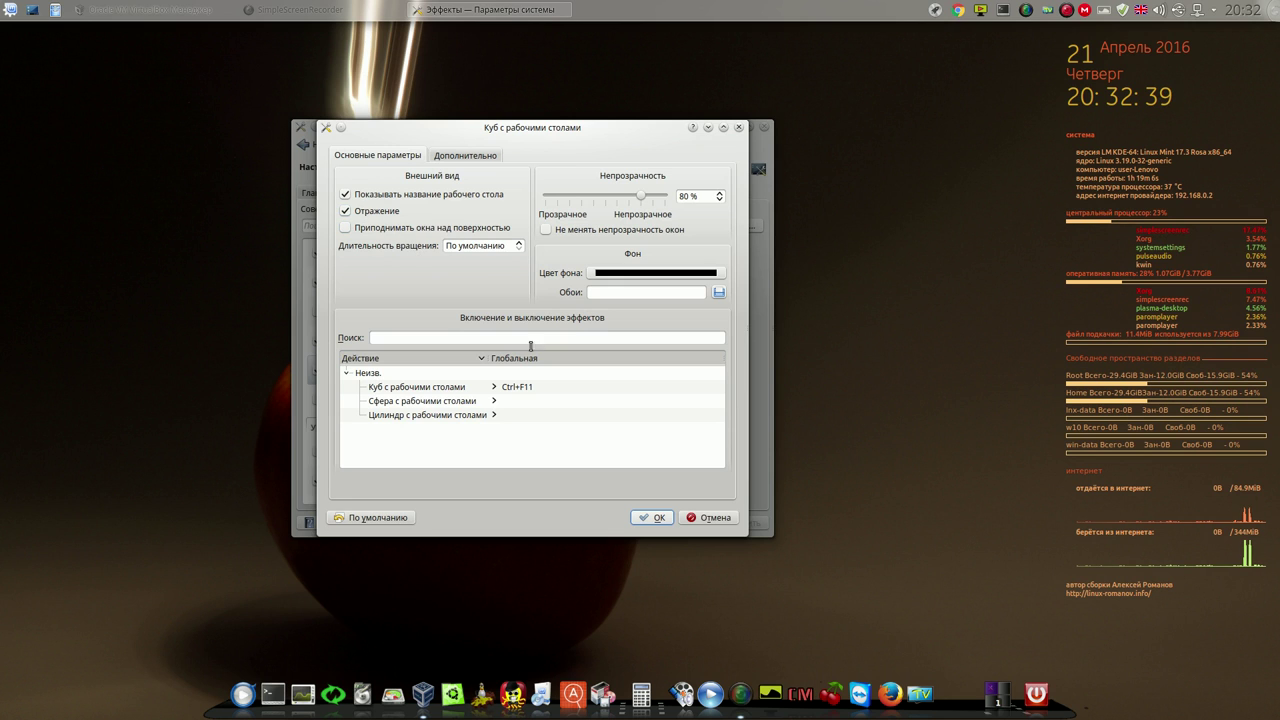
Confirm the desktop cube settings with OK and close the Effects settings window
left_click(655, 517)
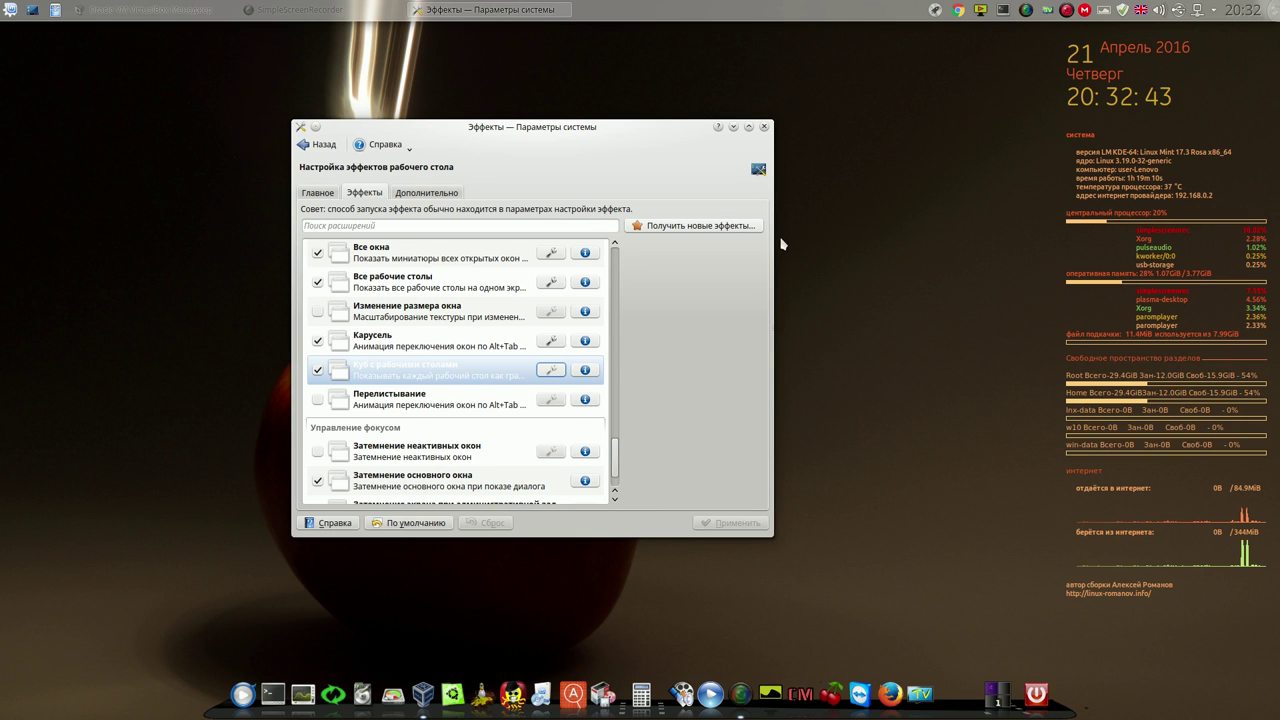
left_click(765, 128)
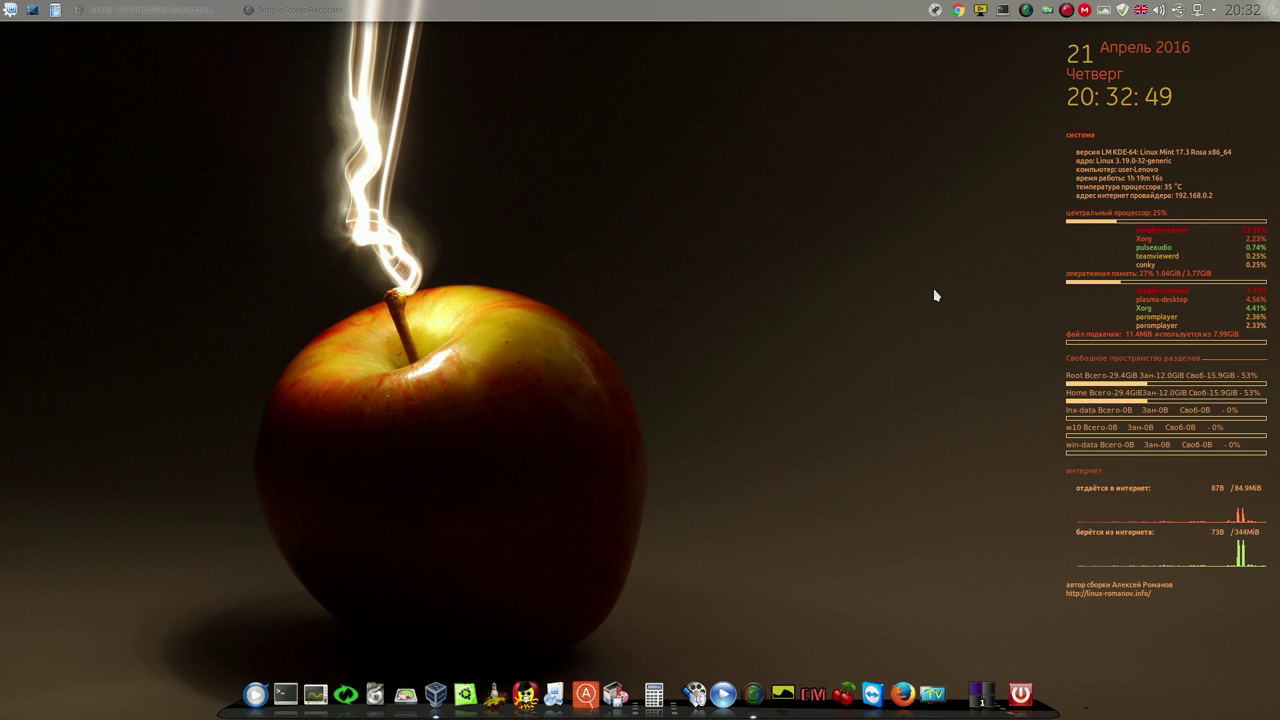
Show the desktop cube with Ctrl+F11, rotate it, and settle on Рабочий стол 2
key("ctrl+F11")
left_click_drag(941, 287, 757, 283)
left_click_drag(929, 258, 723, 277)
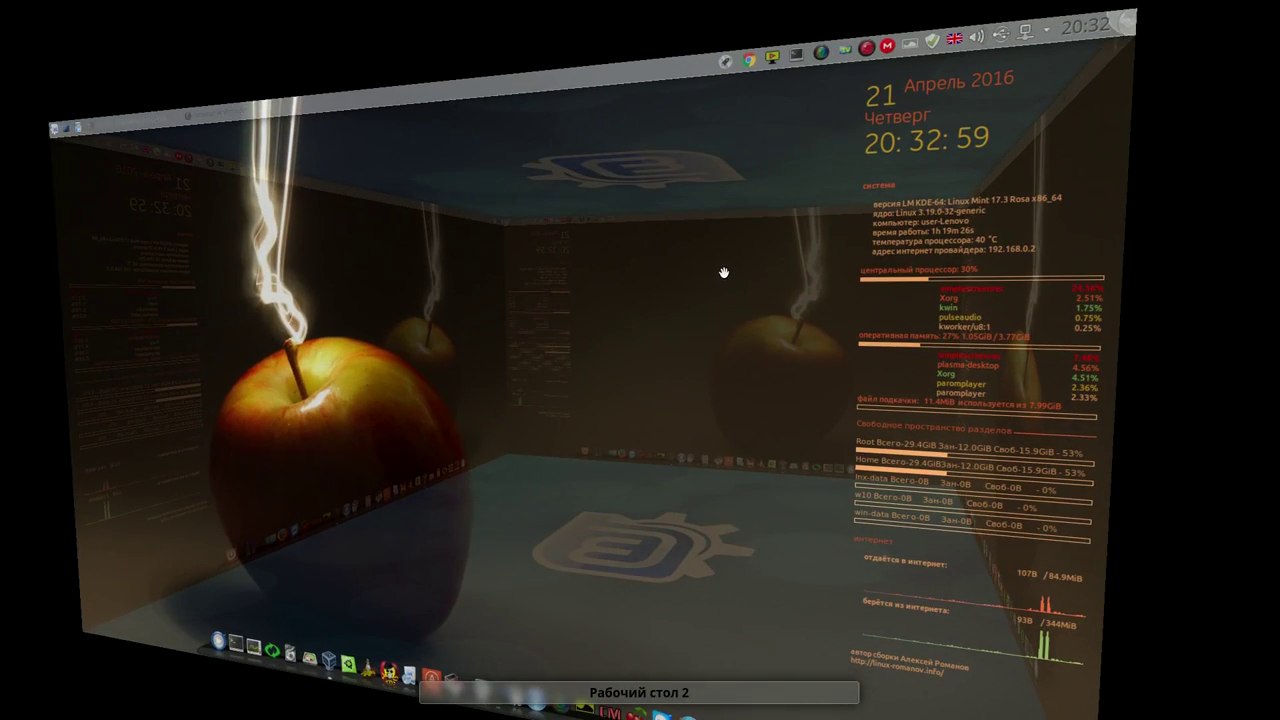
left_click(740, 376)
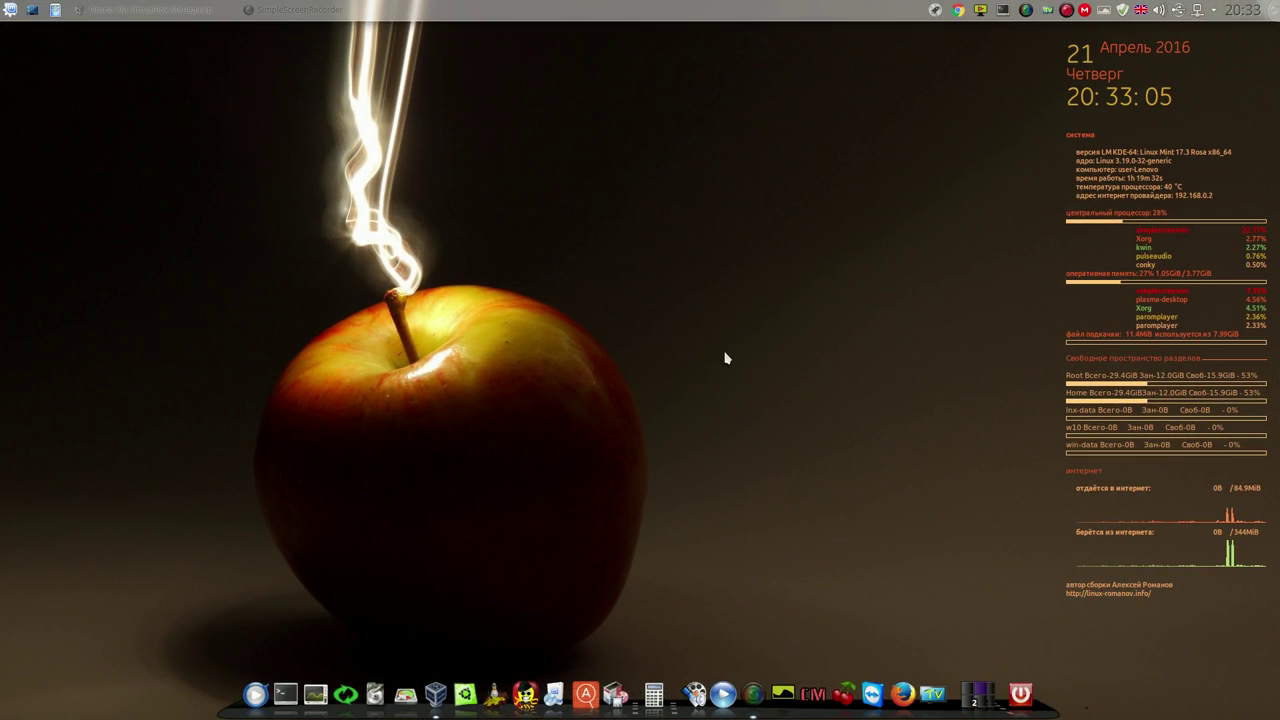